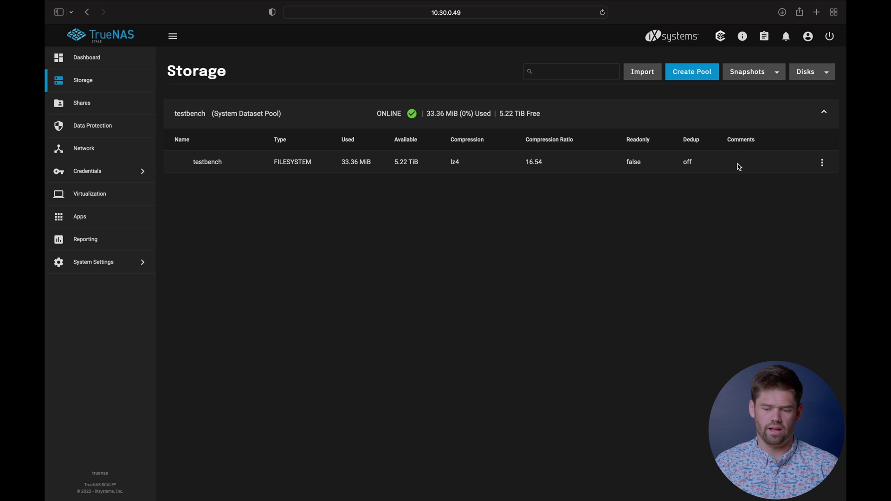
Step: Open the Dataset Actions menu for the testbench dataset on the Storage page
click(822, 164)
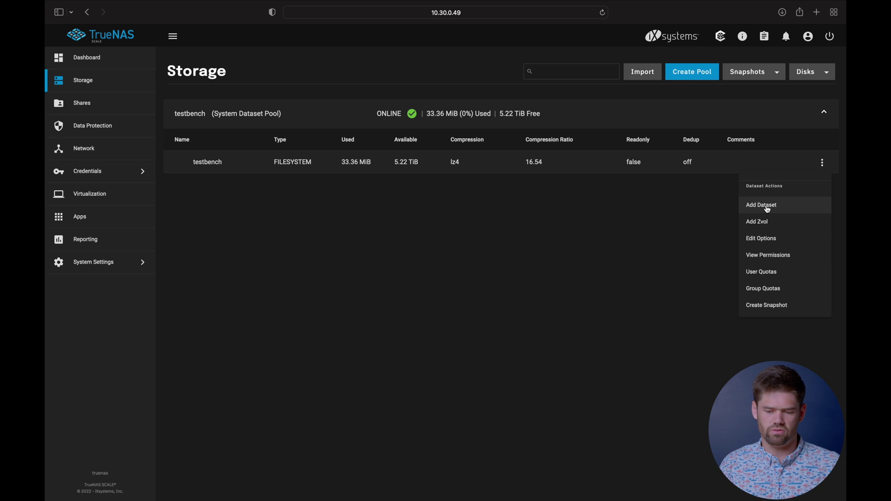
Step: Add a dataset under testbench named Family, with Sync set to Disabled
click(767, 209)
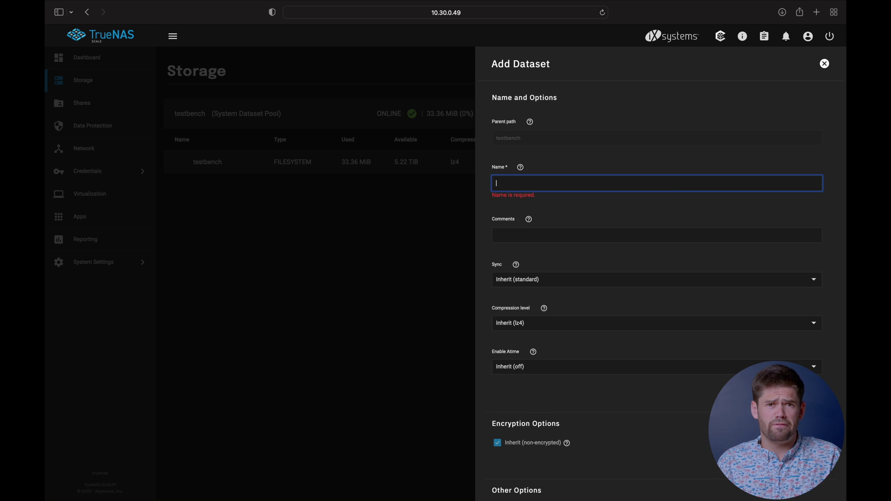
text(Family)
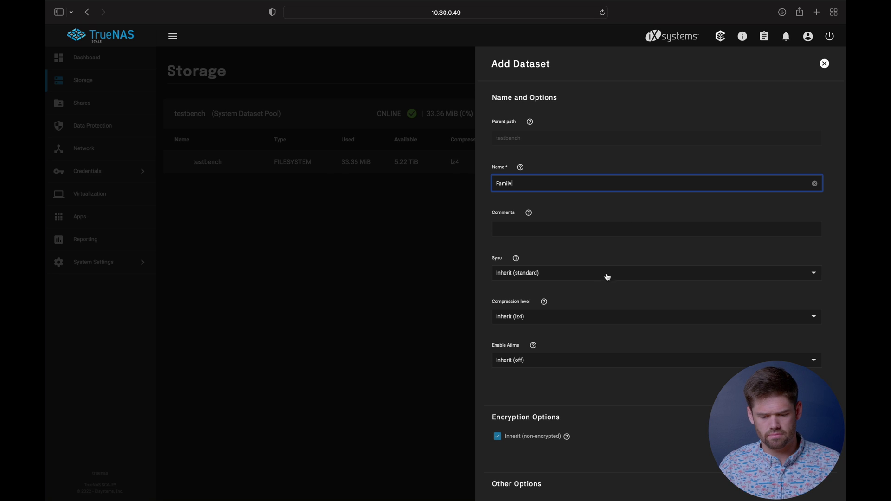
scroll(613, 277, down, 2)
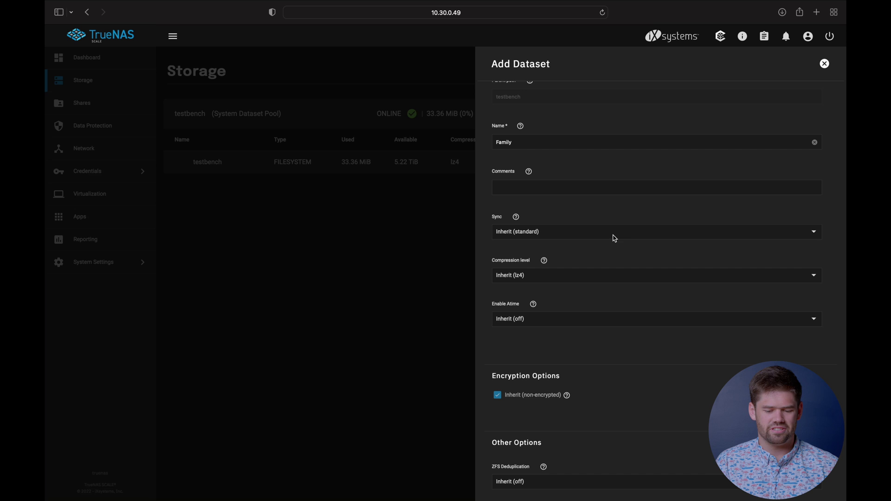
click(614, 234)
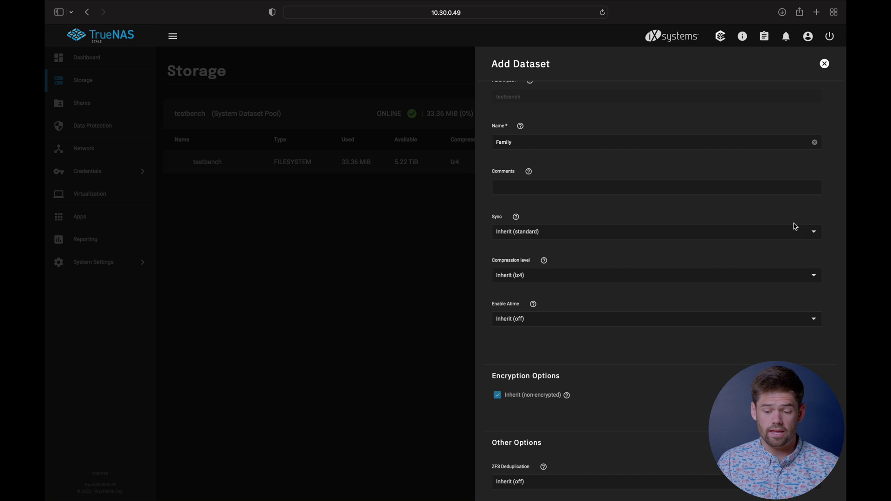
click(814, 232)
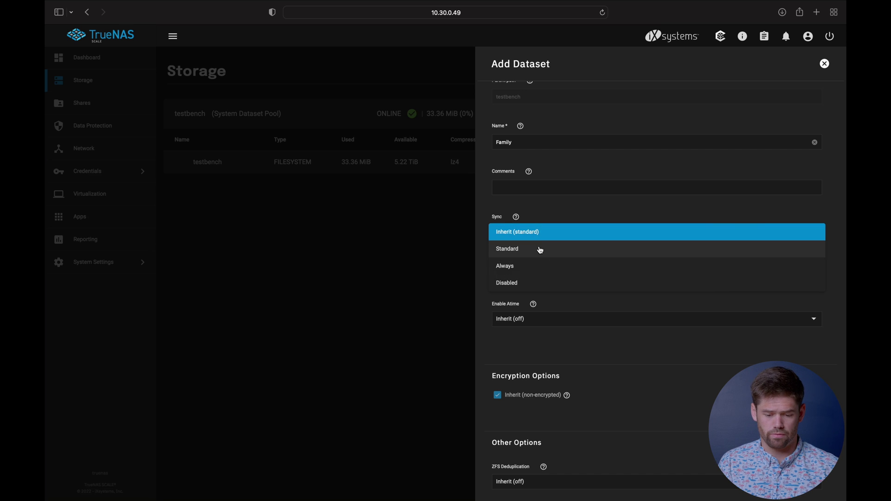
click(518, 284)
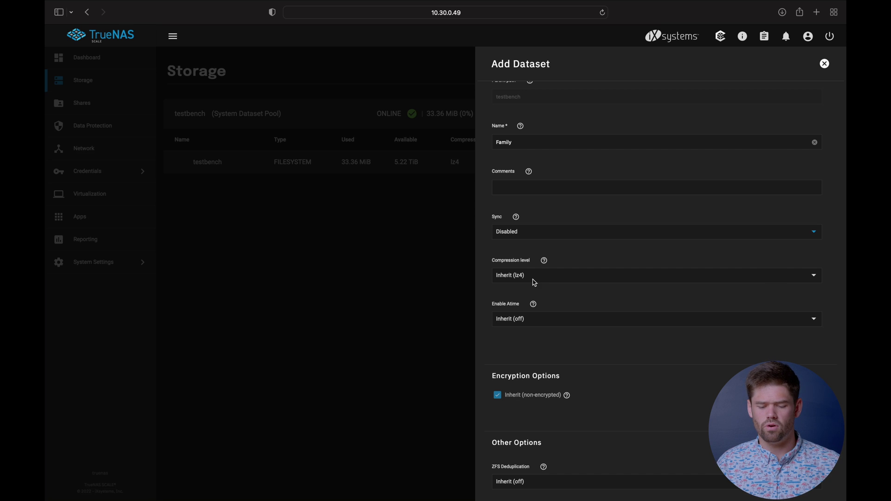
click(814, 276)
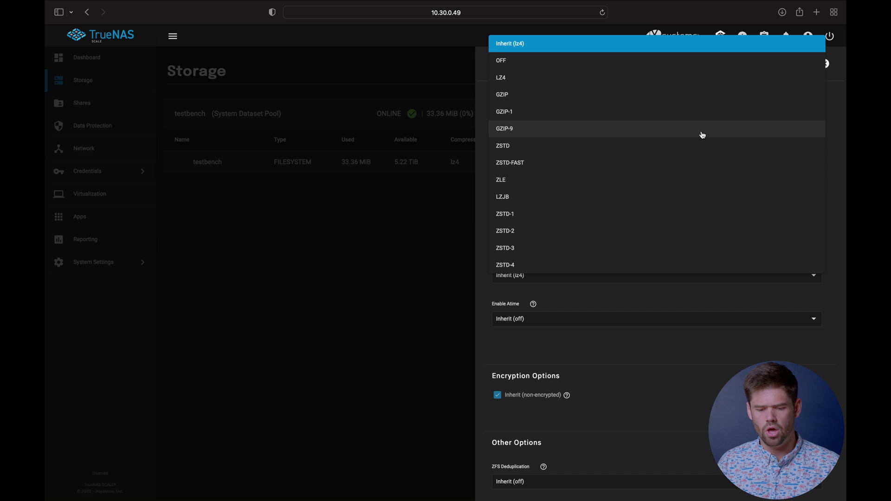
scroll(670, 179, down, 2)
scroll(670, 179, down, 15)
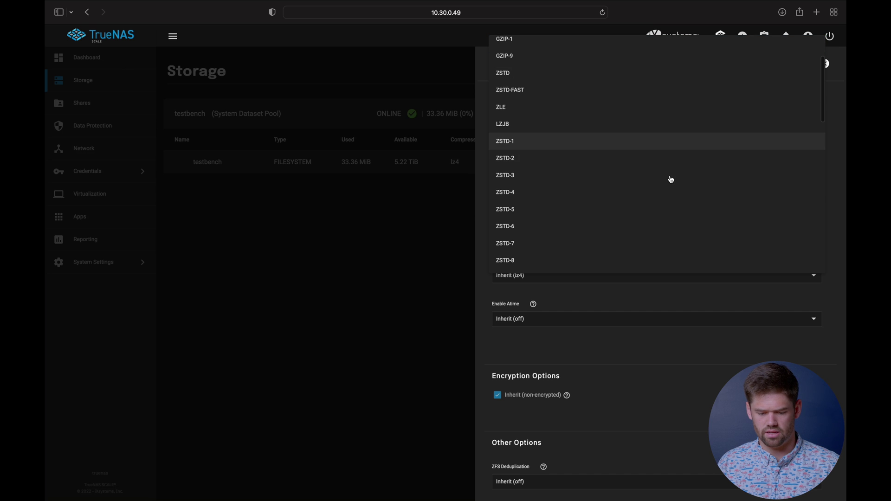
scroll(671, 179, up, 17)
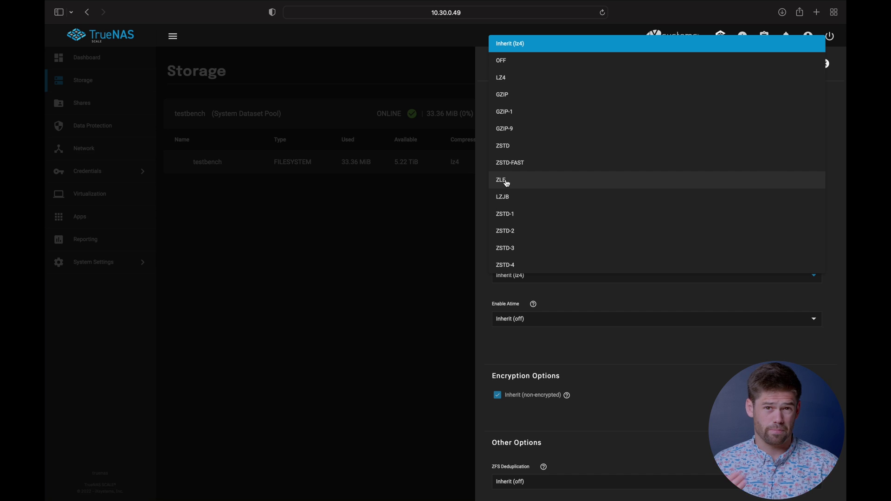
click(530, 45)
scroll(561, 311, up, 2)
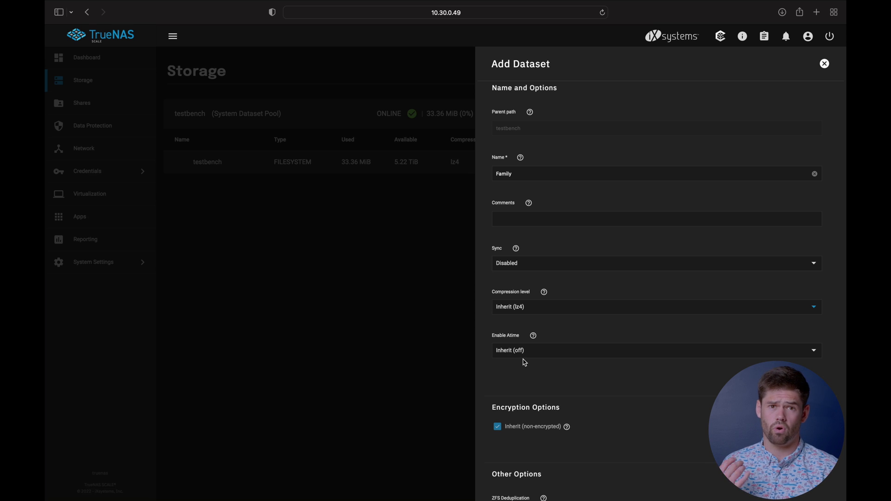
Step: Set the Family dataset's Share Type to SMB
scroll(524, 363, down, 3)
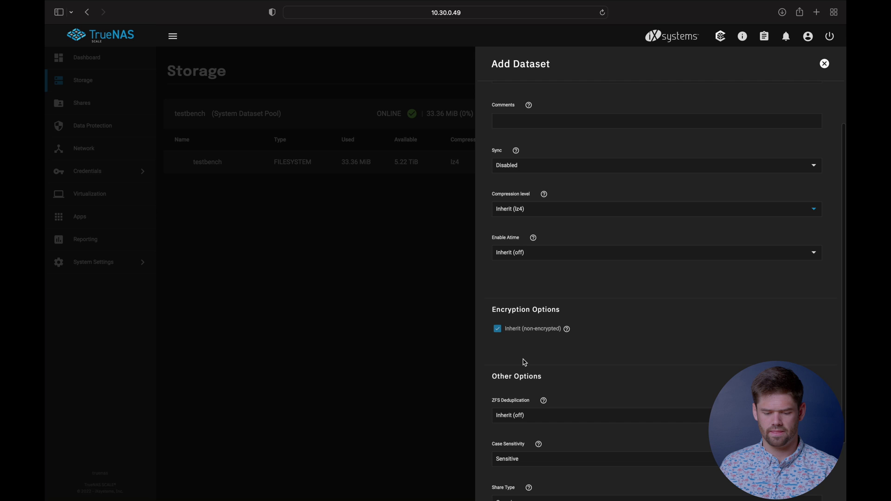
scroll(524, 363, down, 3)
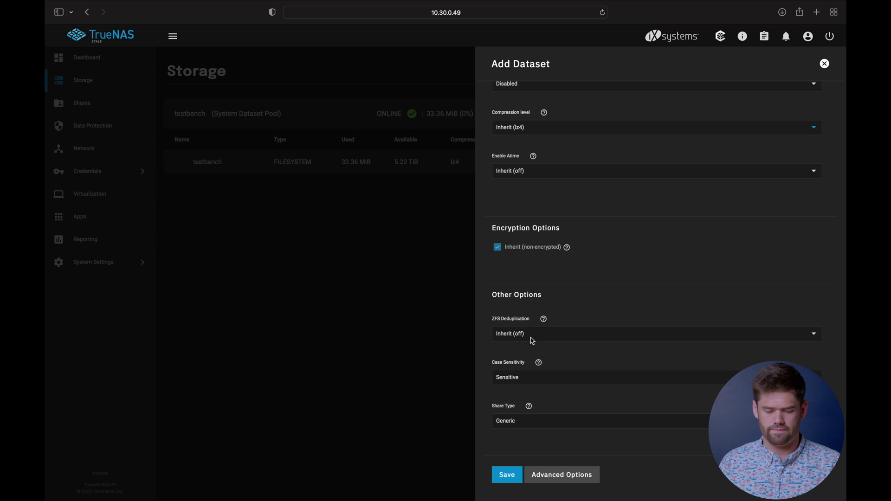
click(528, 426)
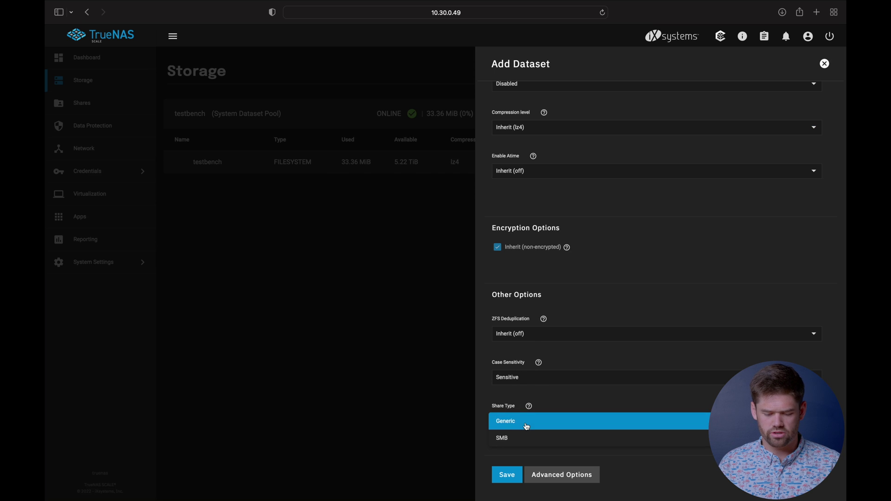
click(523, 438)
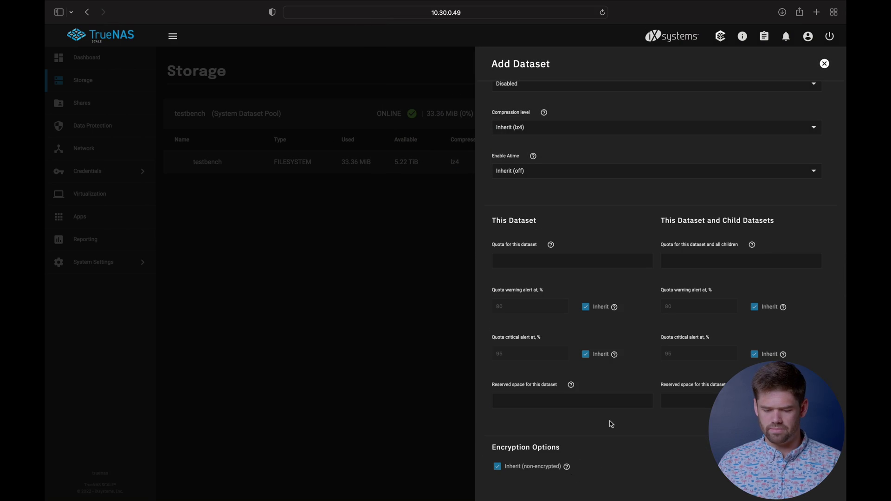
scroll(609, 423, down, 1)
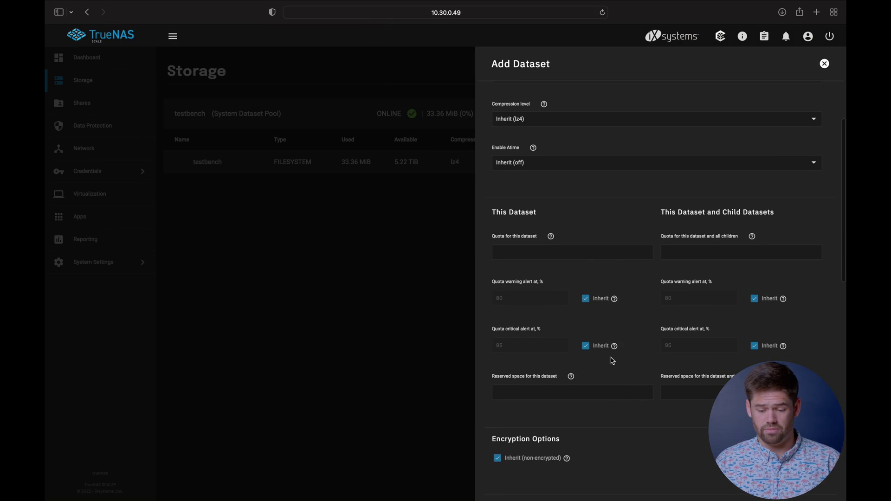
scroll(644, 401, down, 1)
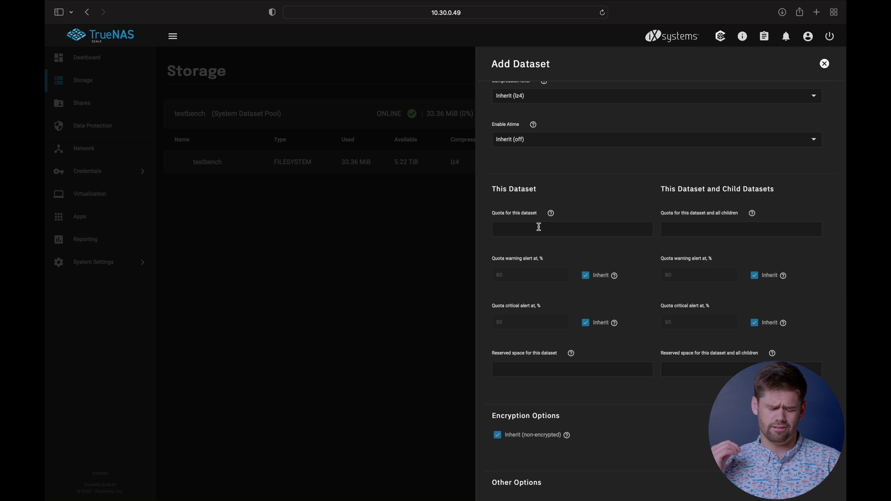
scroll(538, 226, up, 10)
scroll(540, 224, down, 10)
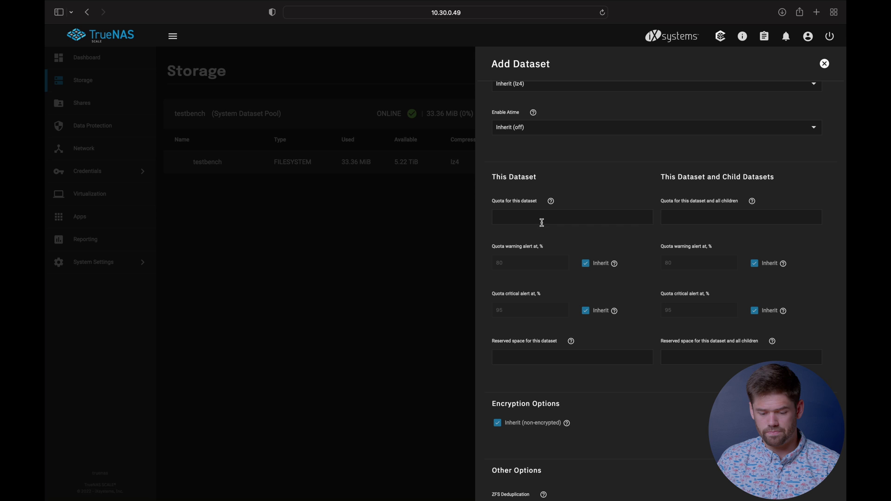
scroll(705, 351, down, 5)
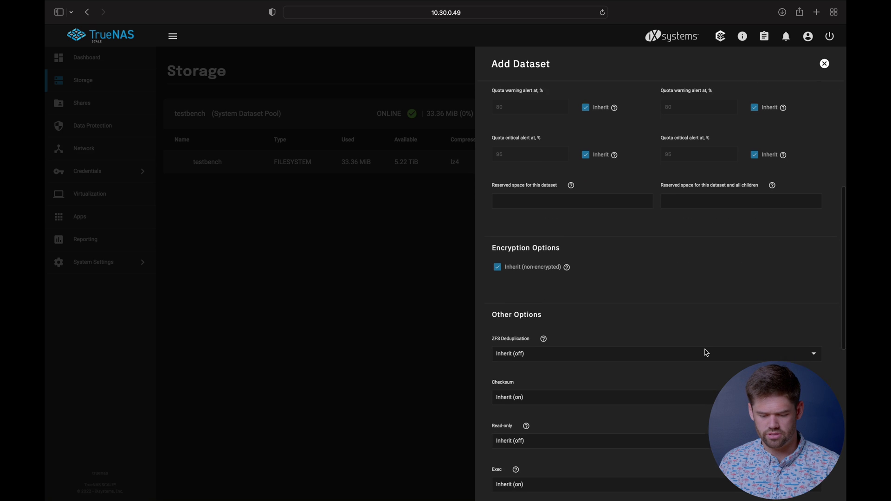
scroll(705, 353, down, 8)
scroll(645, 329, down, 3)
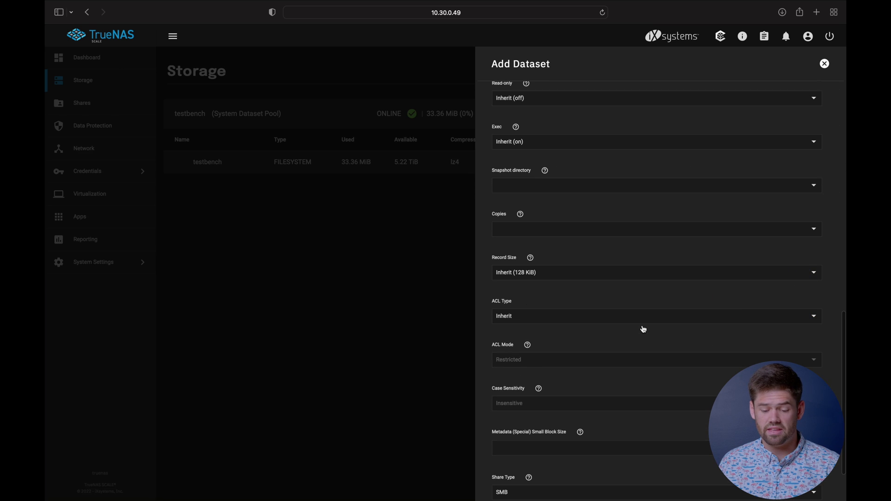
Step: Try record sizes 256K and 1M, then settle on Inherit (128 KiB)
click(570, 276)
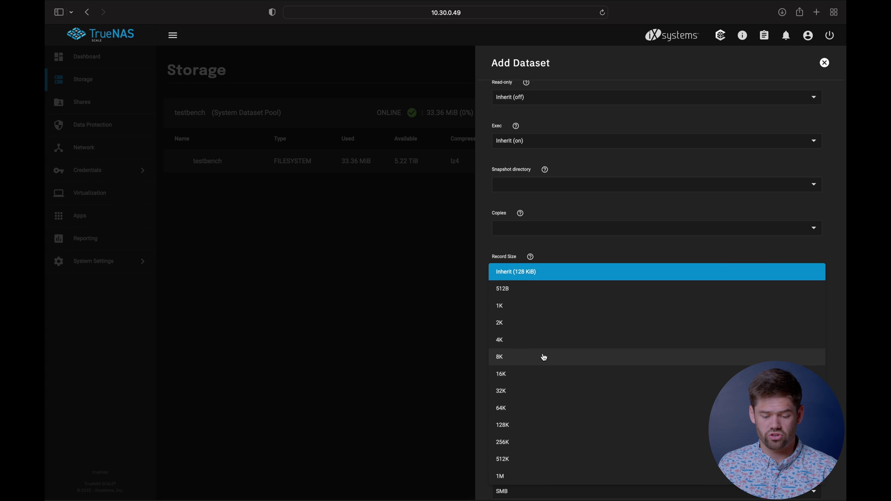
click(516, 444)
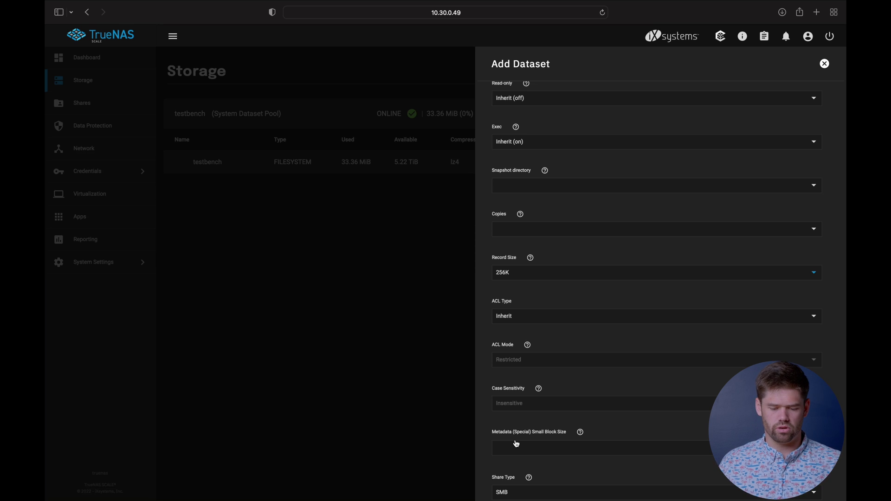
click(540, 277)
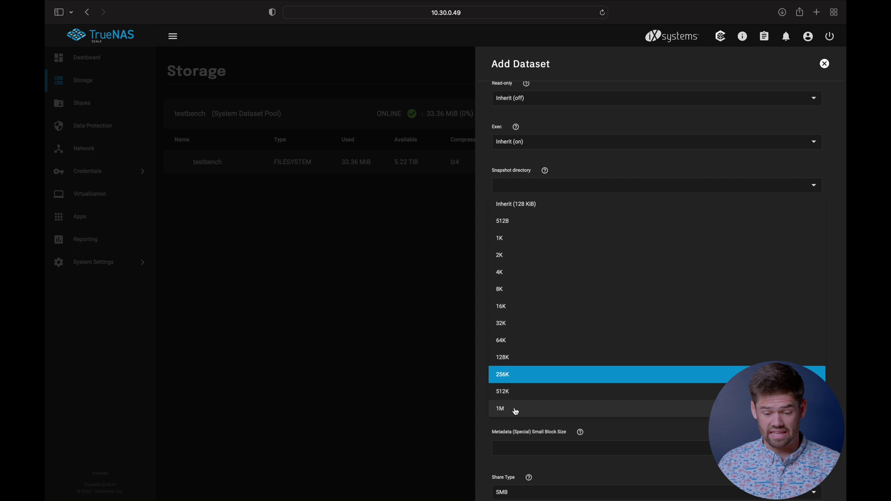
click(515, 411)
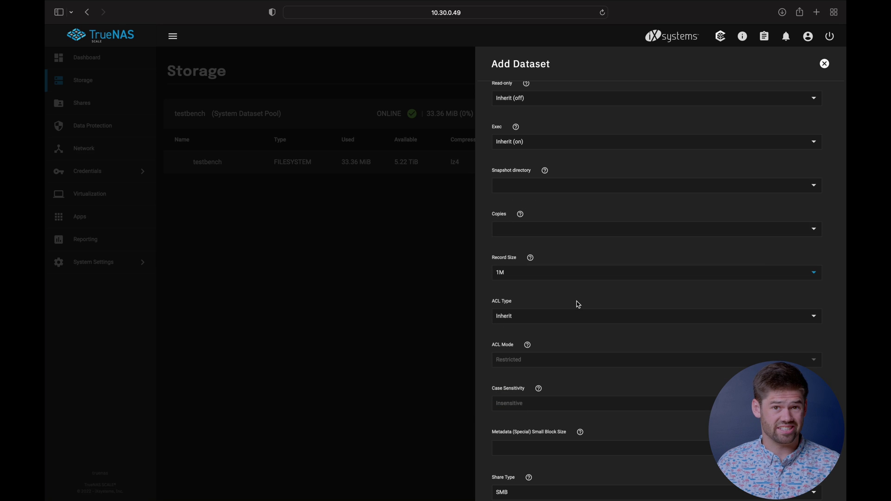
scroll(577, 302, down, 3)
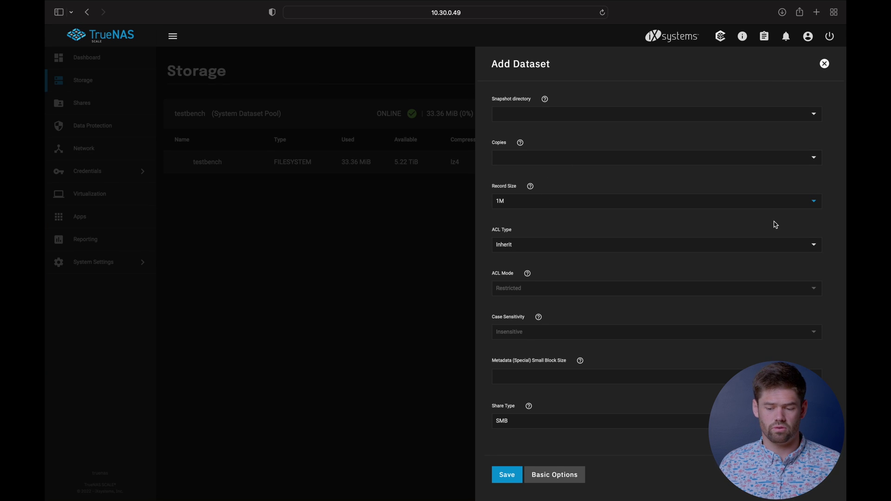
click(815, 203)
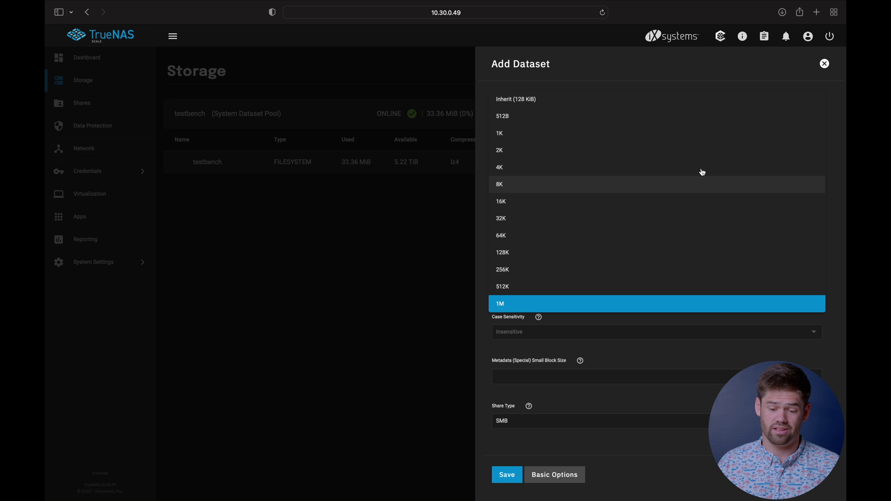
click(549, 98)
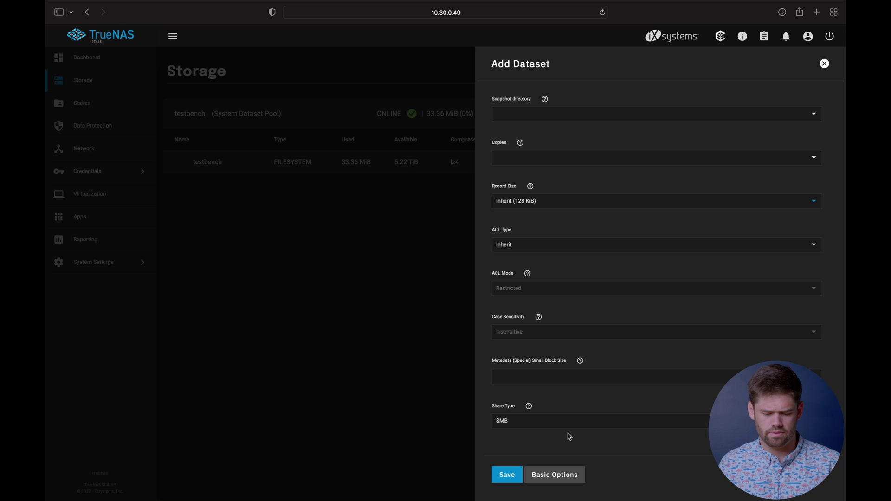
Step: Save the Family dataset and go to the Credentials Local Groups page
click(507, 483)
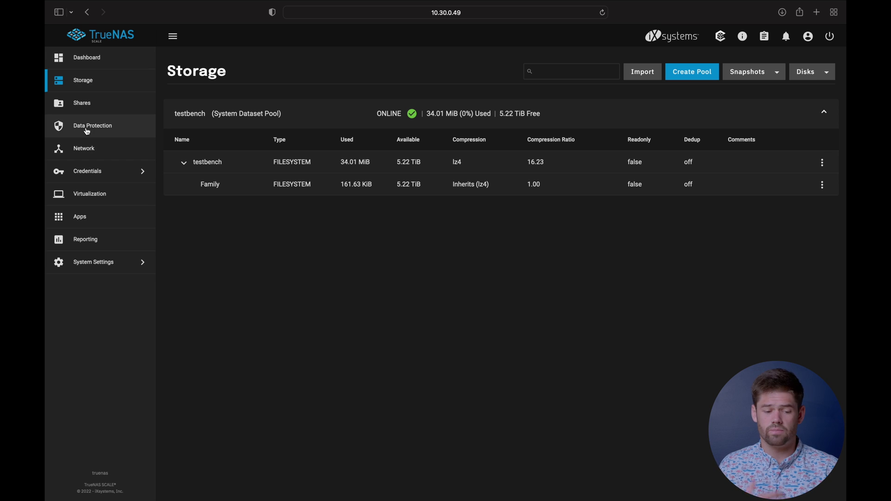
click(97, 172)
click(190, 81)
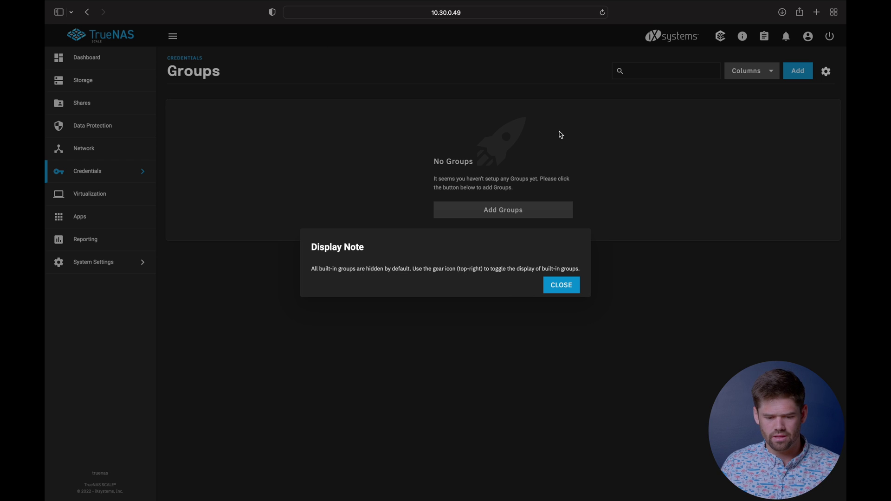
Step: Create a group named Family with Samba Authentication enabled
click(558, 283)
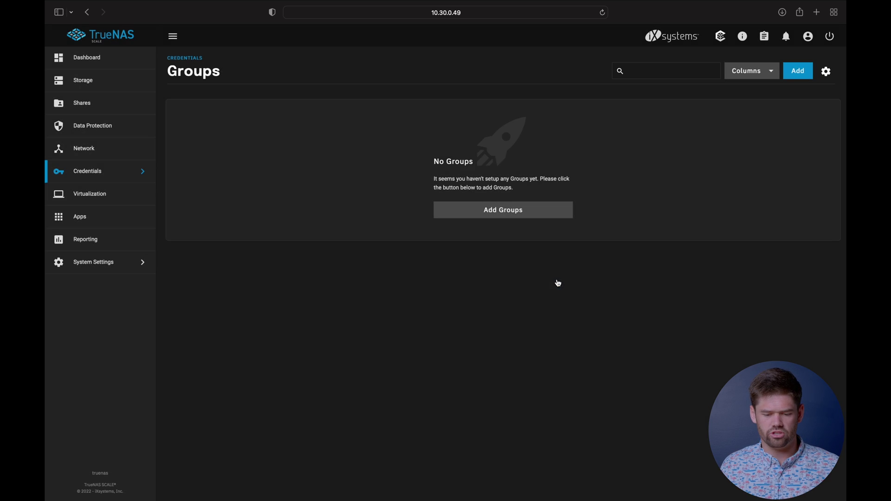
click(514, 211)
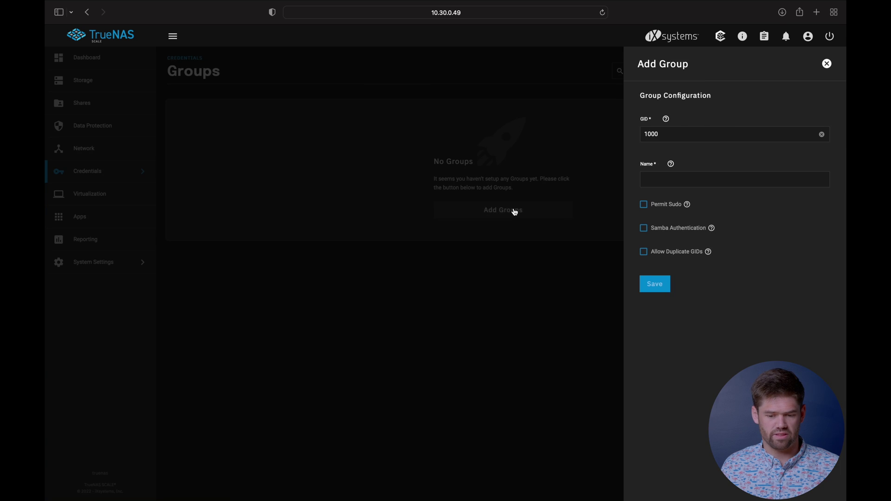
click(665, 181)
text(Family)
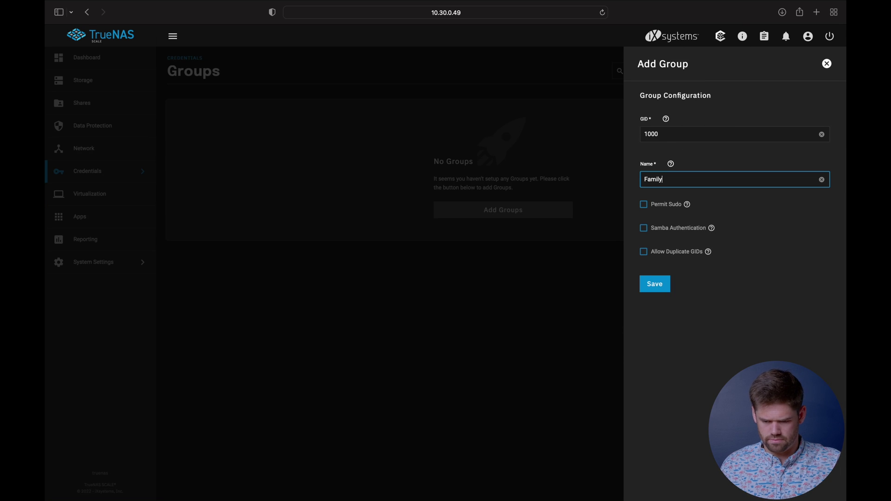
click(711, 230)
click(711, 230)
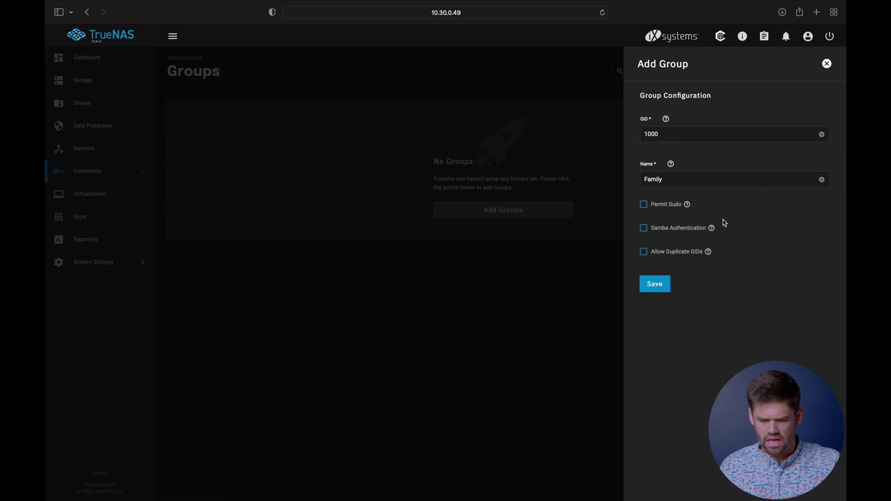
click(648, 236)
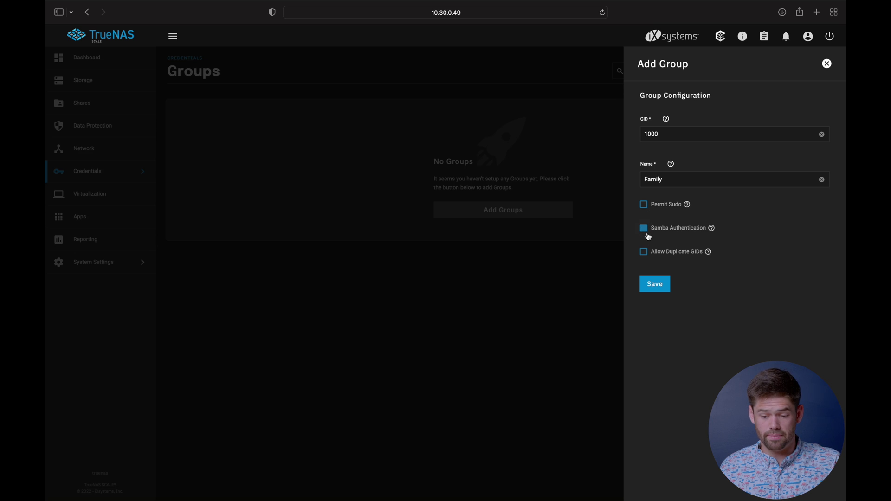
click(668, 288)
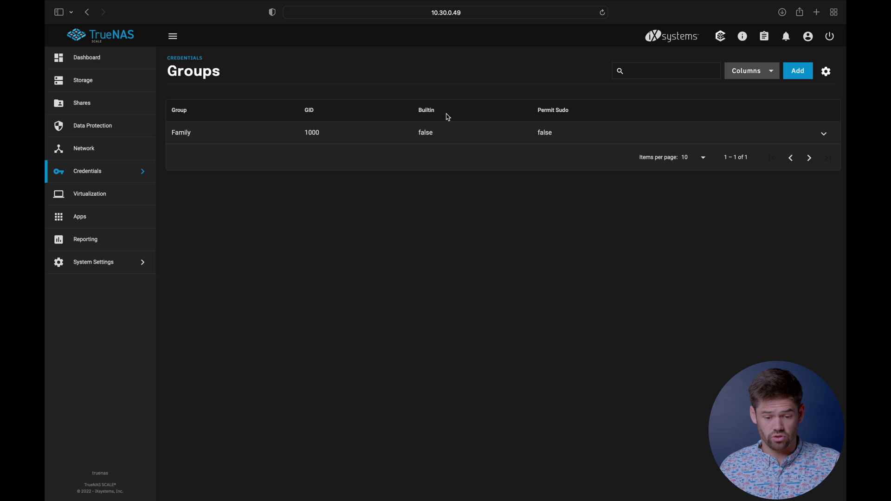
Step: Start a new local user, entering the user's full name and password with confirmation
click(117, 171)
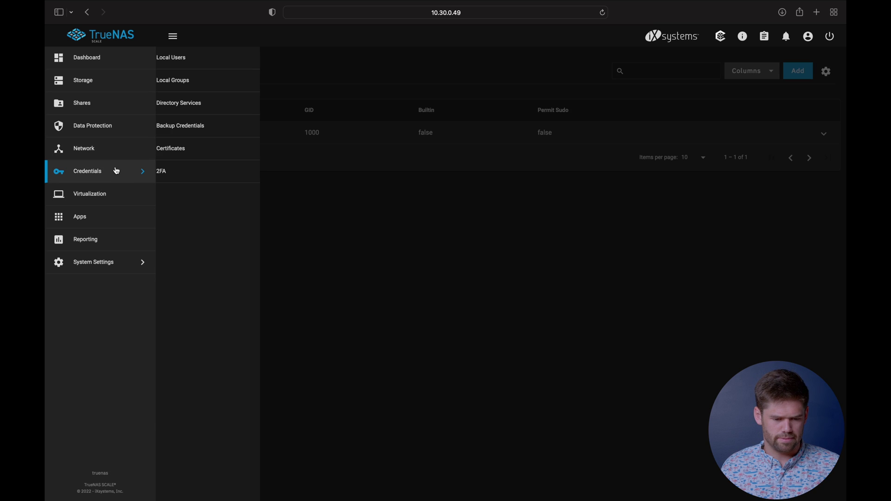
click(198, 60)
click(818, 72)
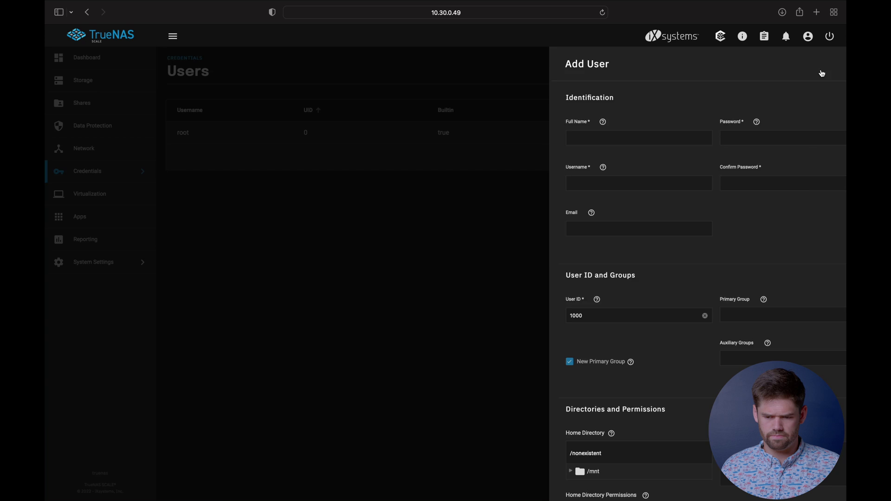
click(572, 284)
click(526, 142)
text(Will)
key(Tab)
key(Tab)
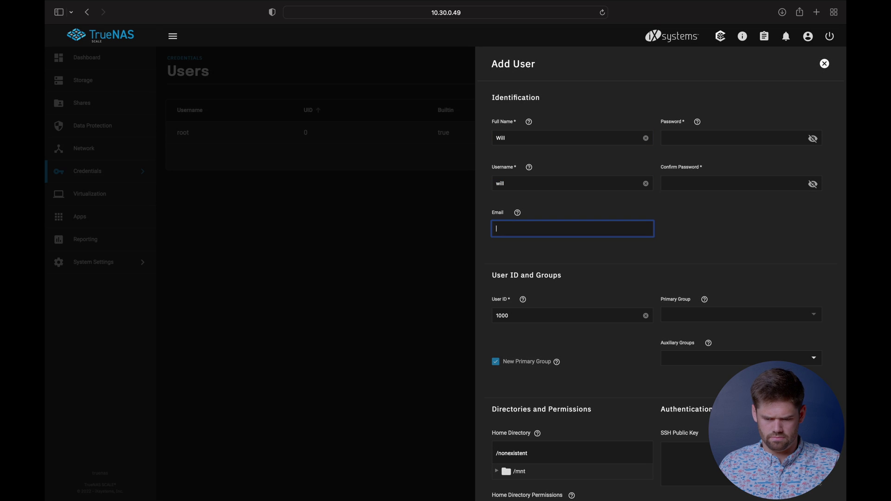
key(Tab)
click(673, 147)
text(********)
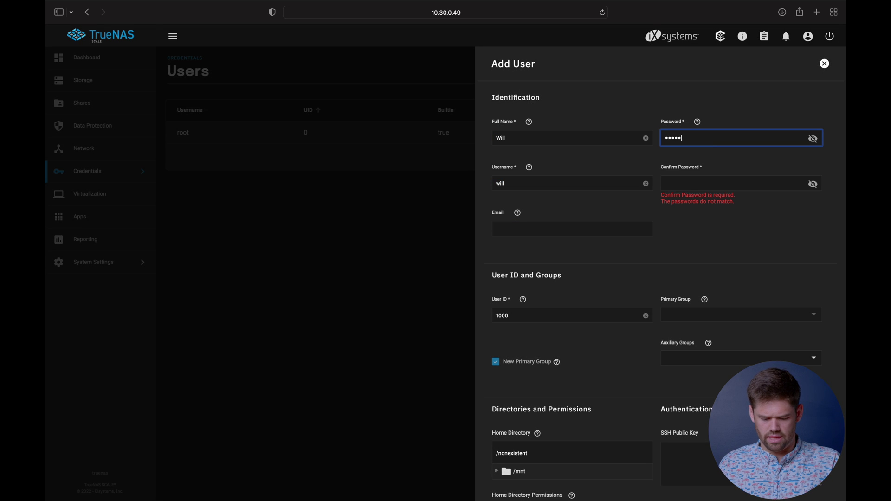
key(Tab)
text(********)
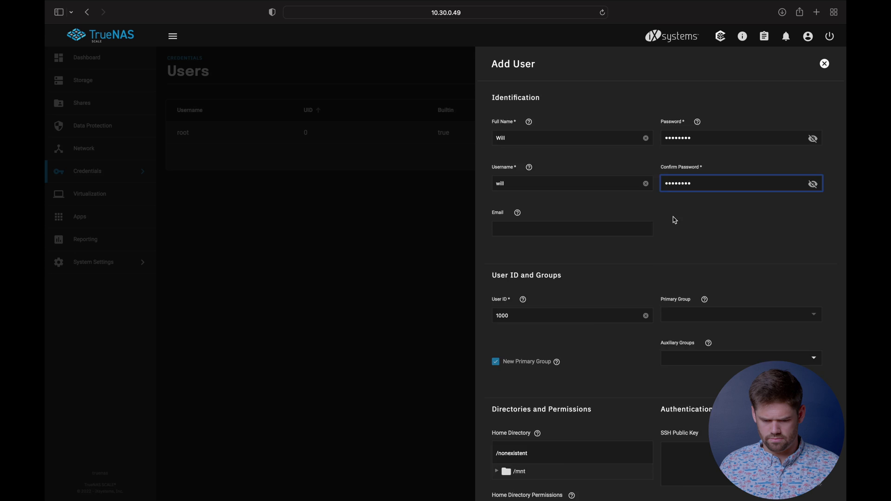
Step: Turn off New Primary Group and make Family the primary group, leaving auxiliary groups empty
scroll(509, 292, down, 2)
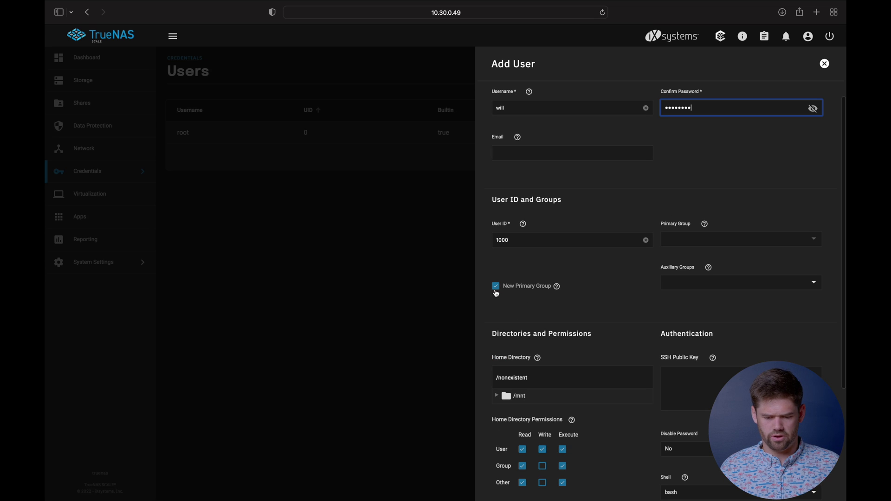
click(496, 286)
click(814, 239)
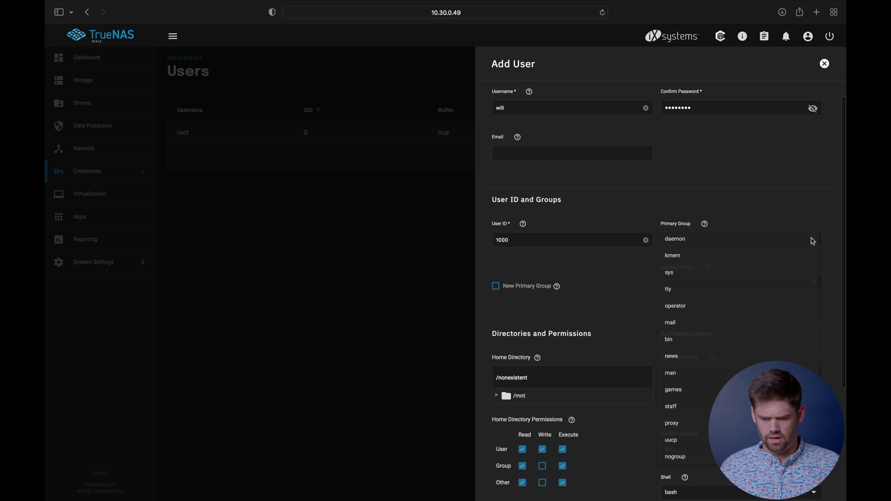
scroll(694, 331, down, 10)
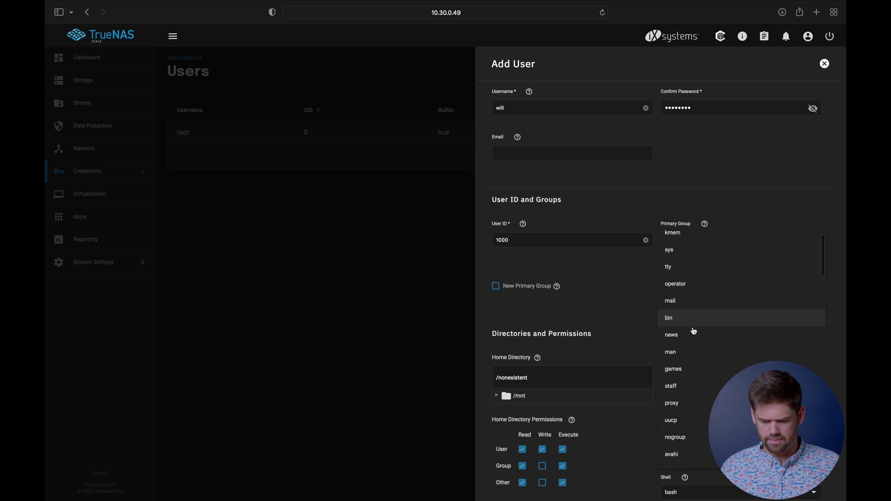
scroll(694, 331, down, 1)
click(694, 333)
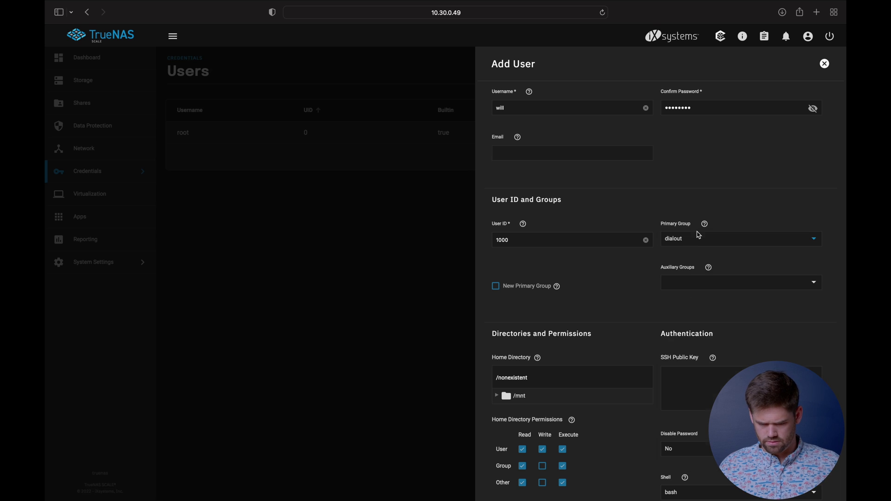
click(696, 239)
click(746, 163)
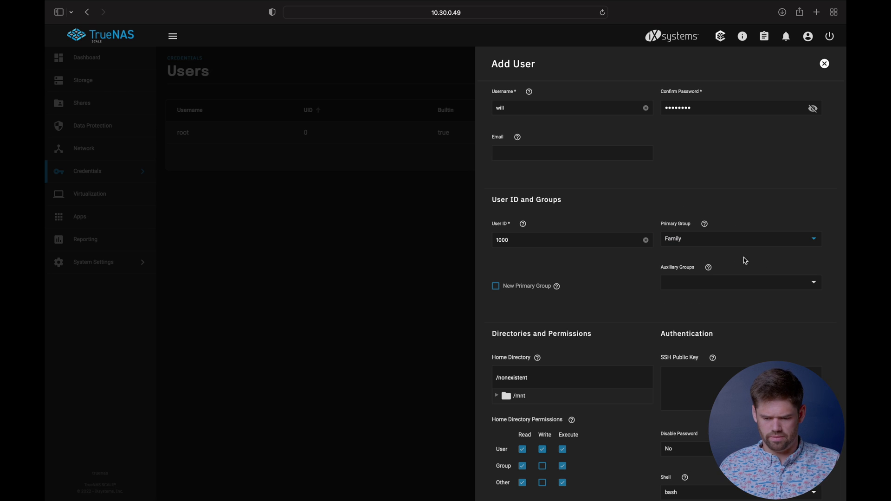
click(796, 287)
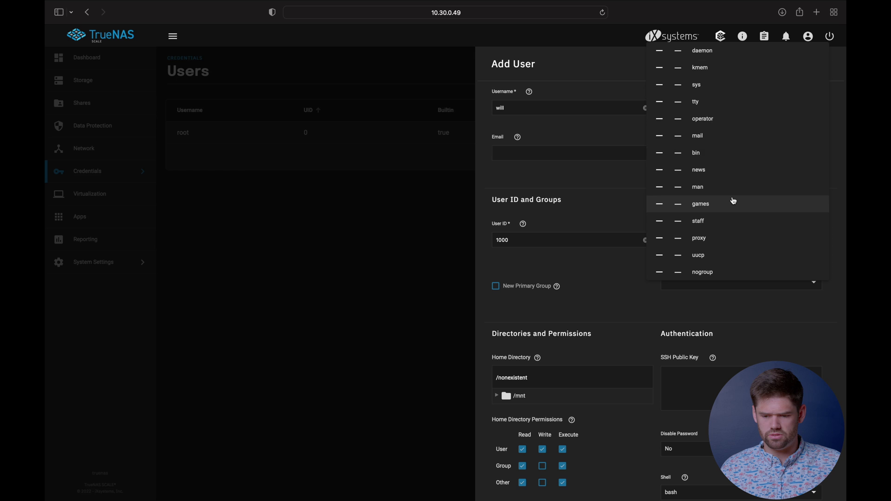
scroll(724, 95, up, 10)
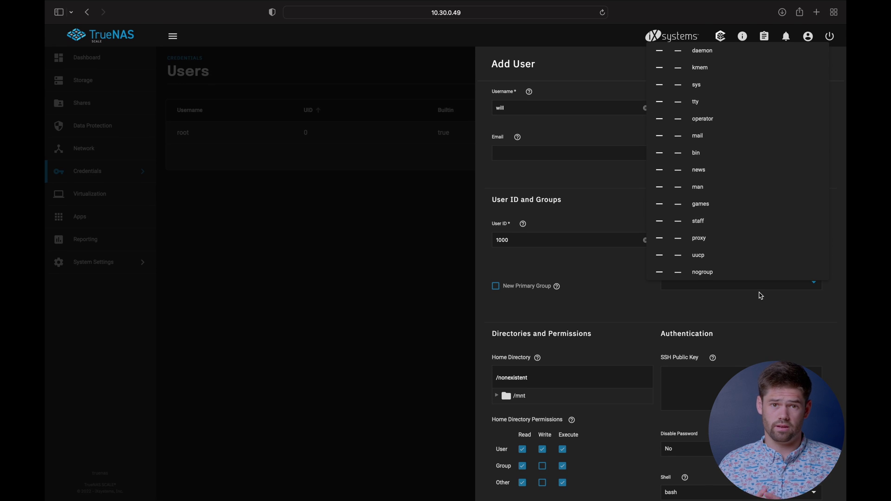
click(757, 318)
scroll(593, 460, down, 5)
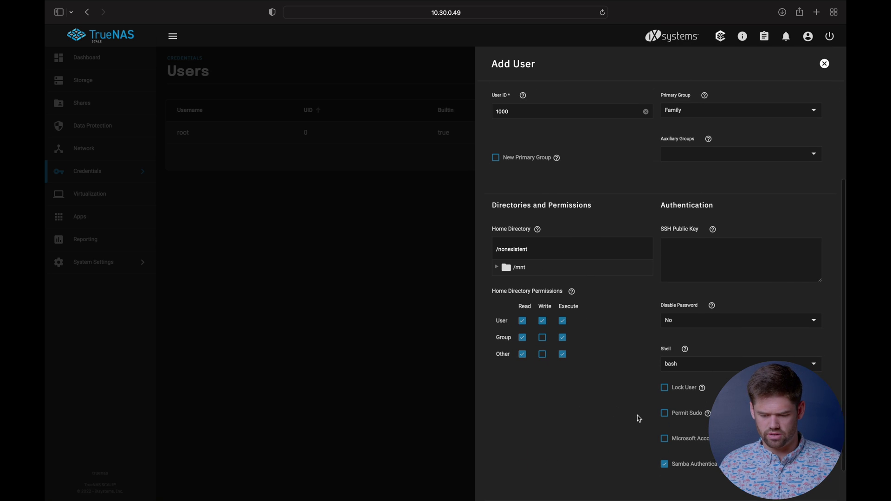
Step: Permit sudo for the new user, add an auxiliary group, and save the account
scroll(639, 419, up, 1)
scroll(638, 419, down, 3)
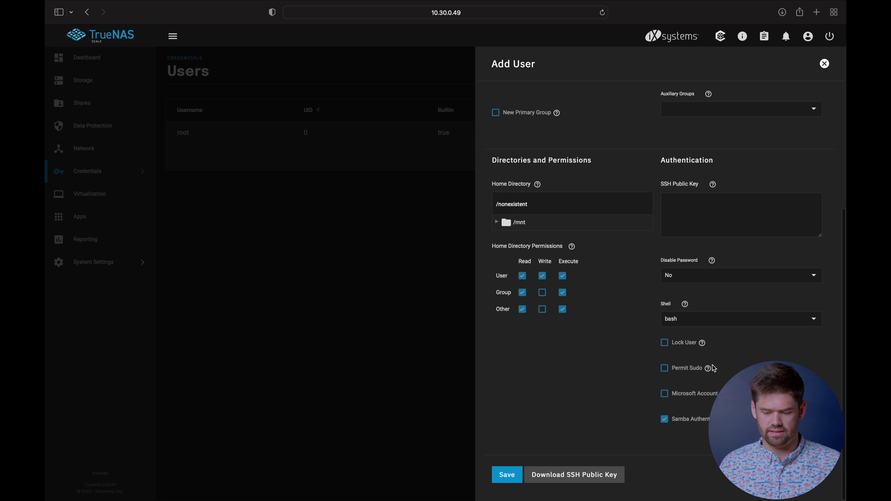
click(663, 374)
scroll(696, 371, up, 6)
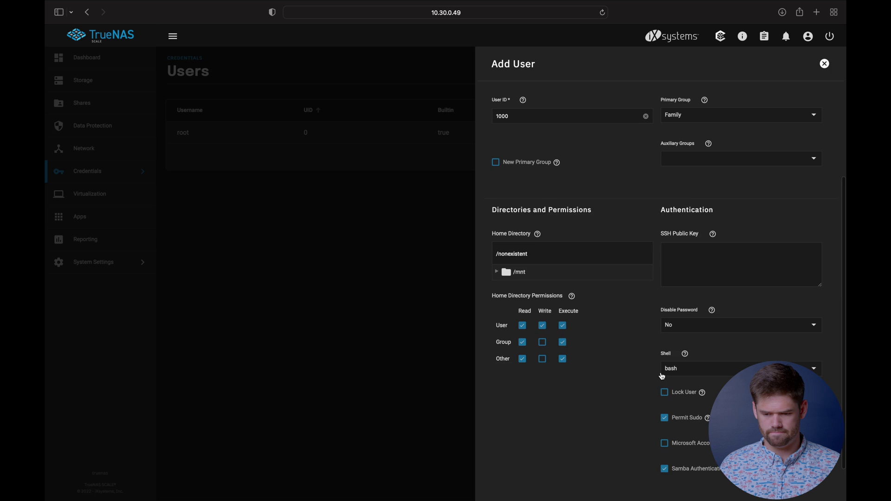
click(815, 360)
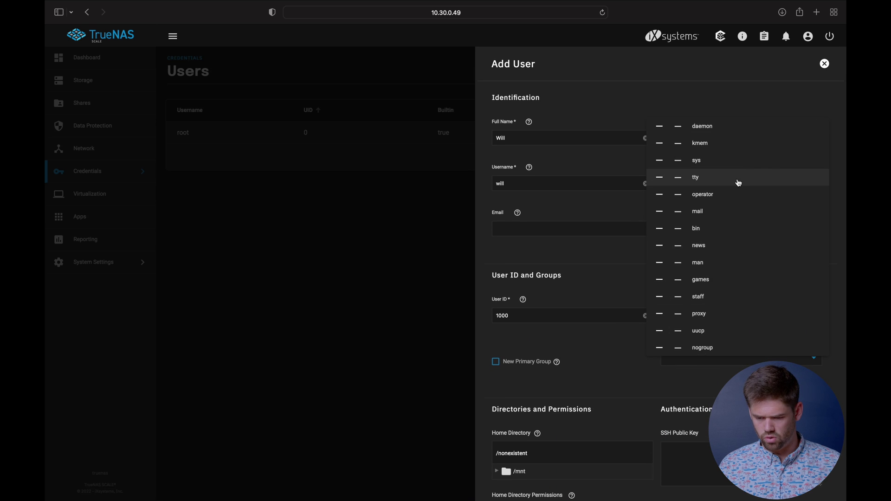
scroll(725, 245, down, 5)
click(677, 236)
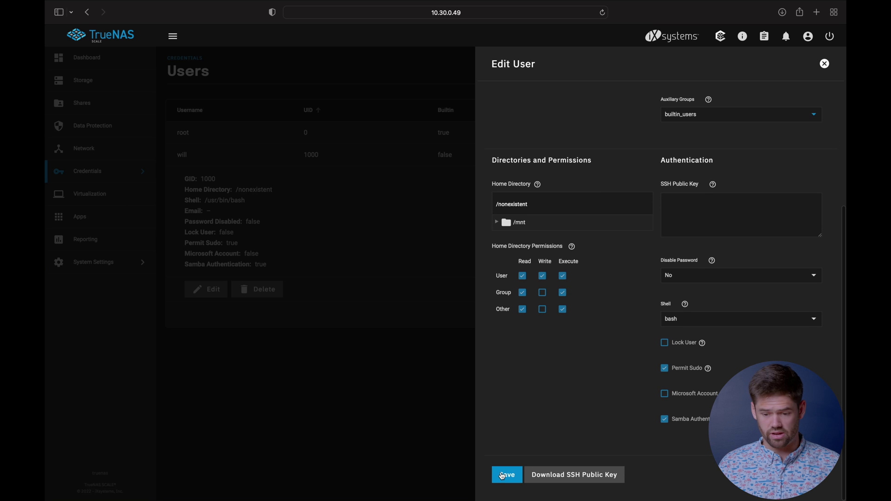
click(503, 476)
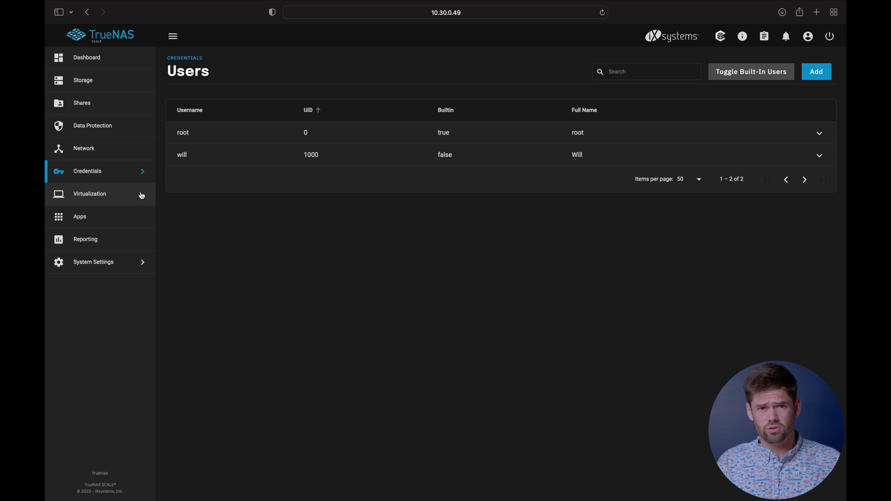
Step: In System Settings > Services, set SMB to start automatically and start it running
click(122, 267)
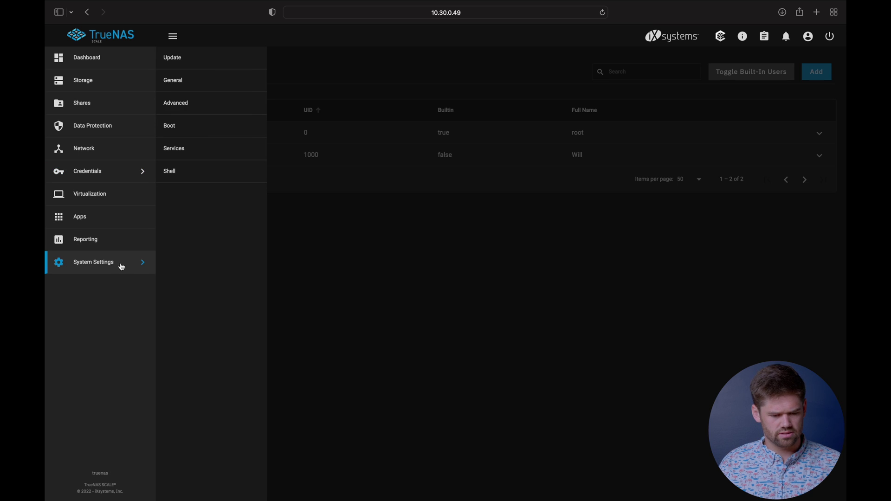
click(184, 152)
click(456, 300)
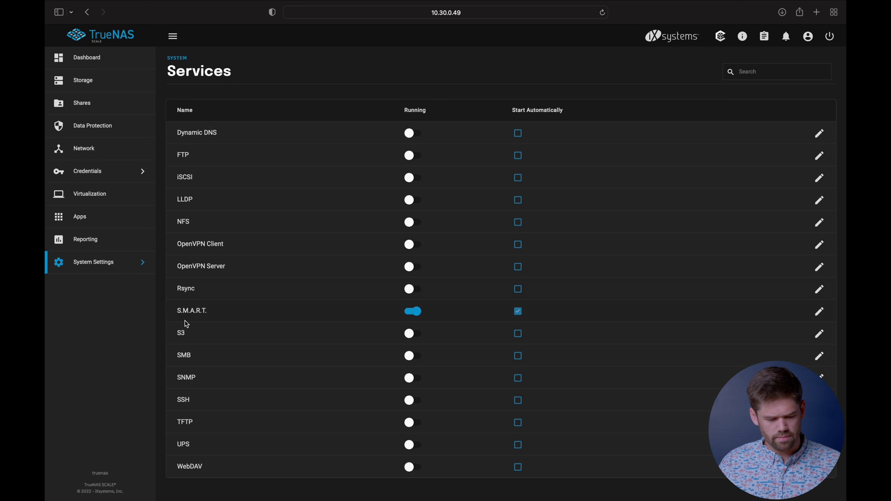
double_click(181, 356)
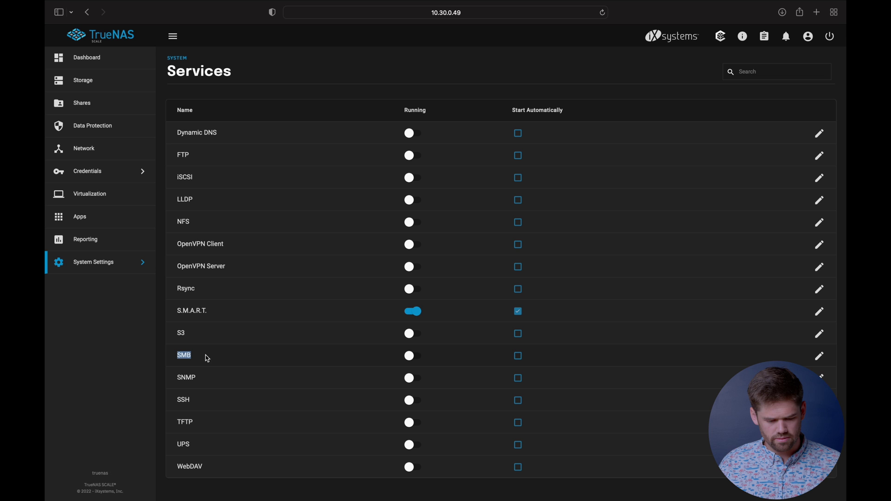
click(518, 364)
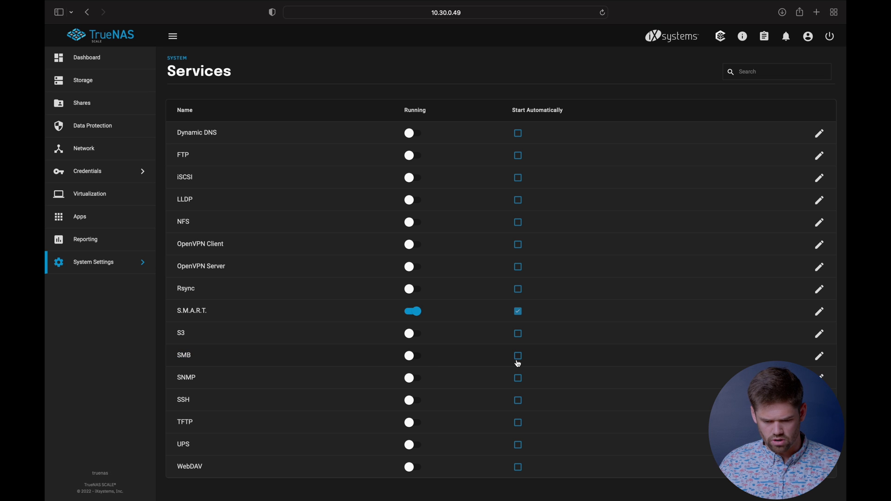
click(518, 361)
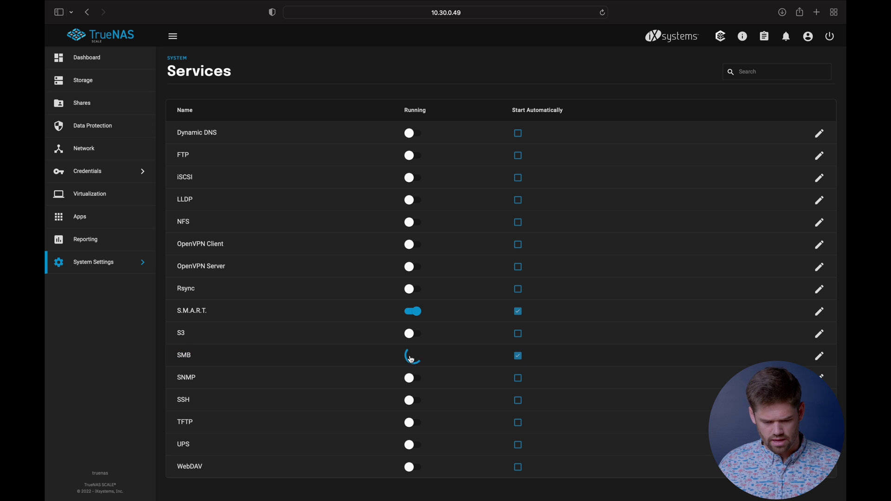
click(412, 357)
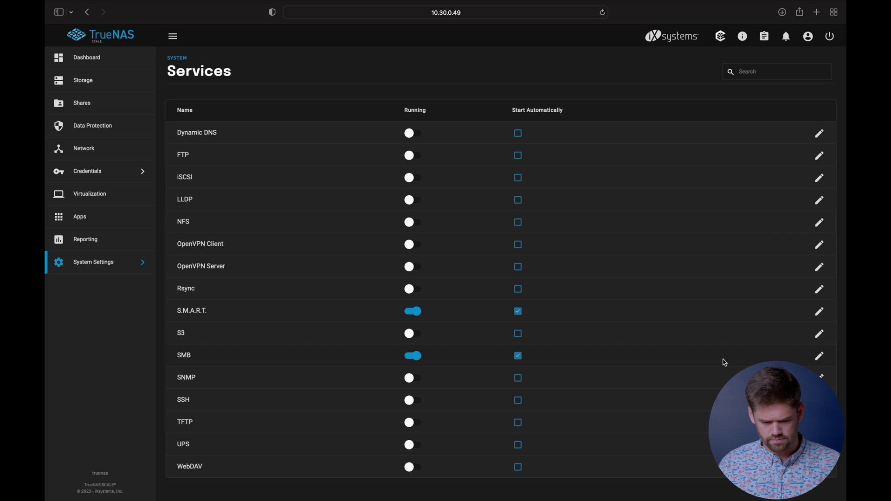
click(820, 357)
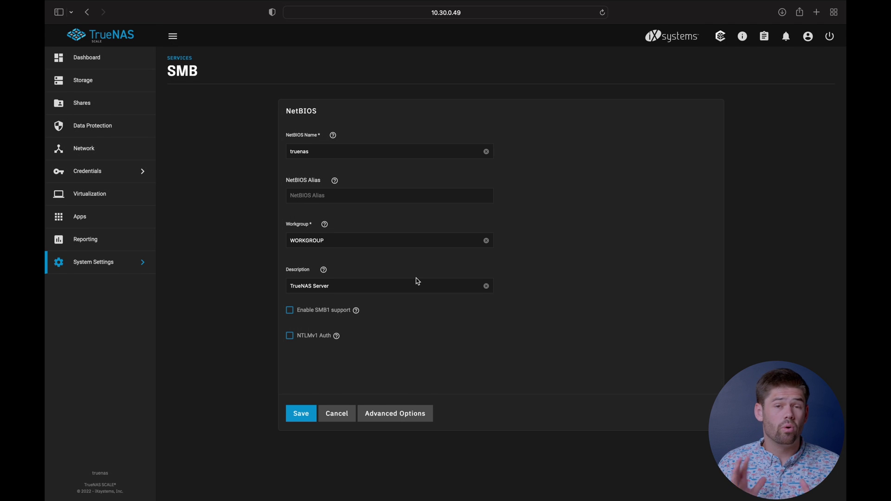
click(386, 413)
scroll(387, 404, down, 3)
scroll(386, 405, down, 5)
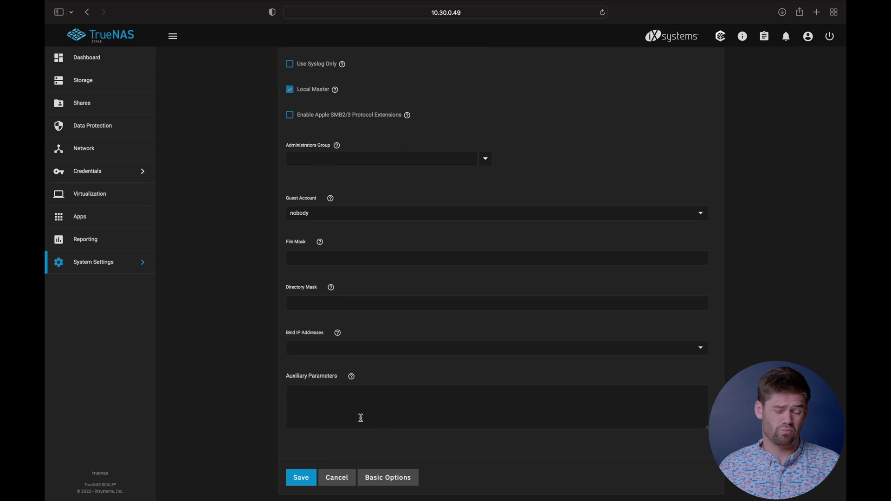
click(390, 477)
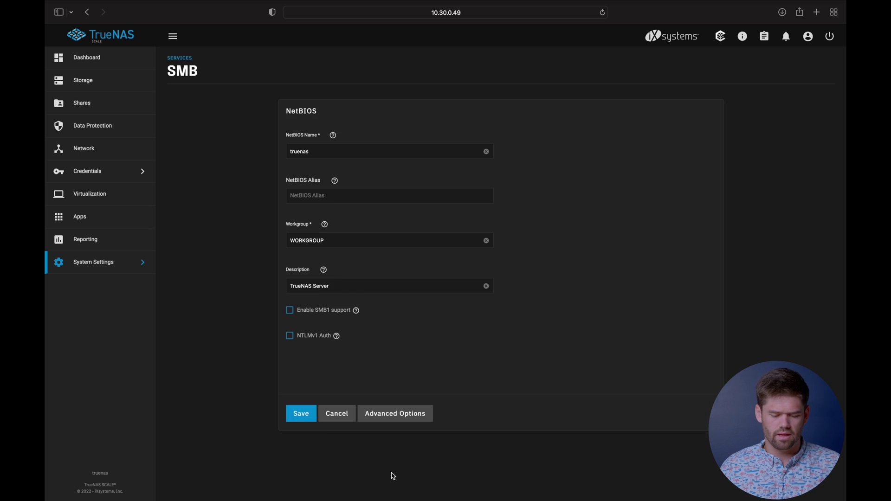
click(311, 416)
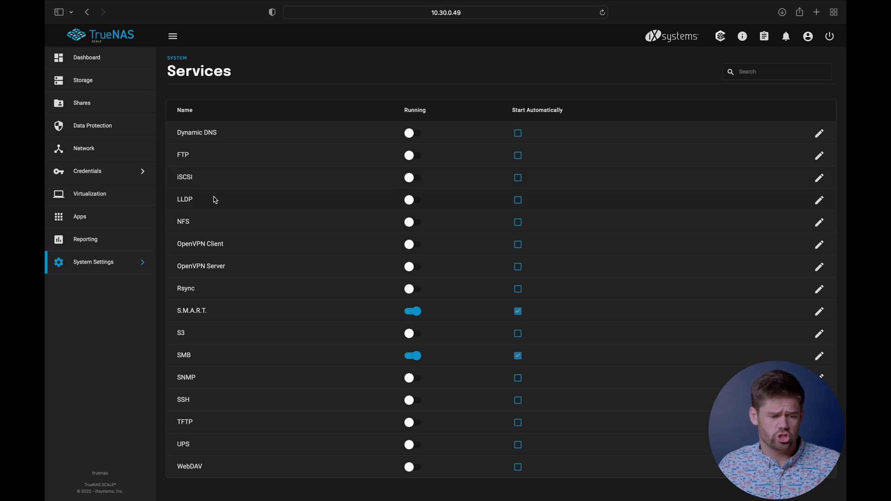
Step: Begin a new SMB share with path /mnt/testbench/Family
click(91, 110)
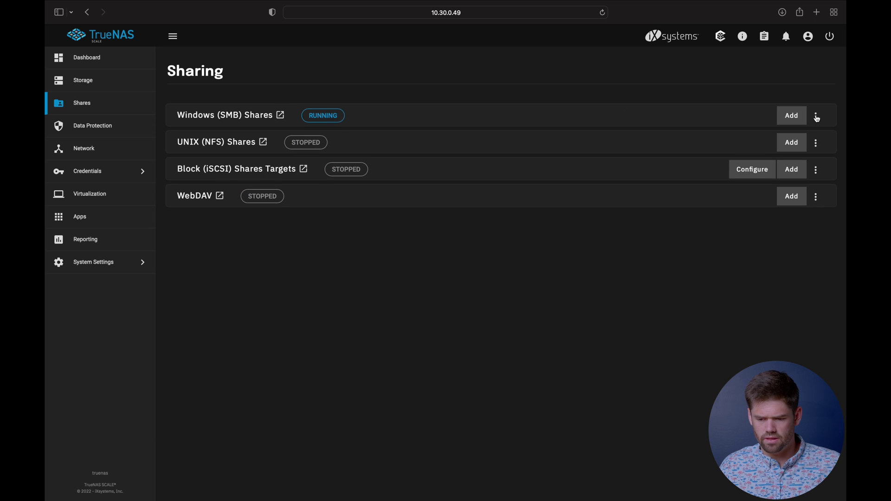
click(793, 119)
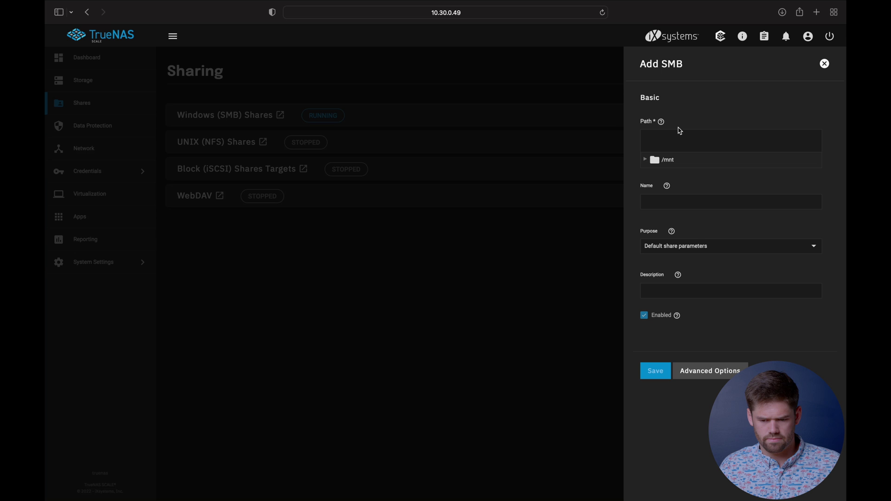
click(651, 162)
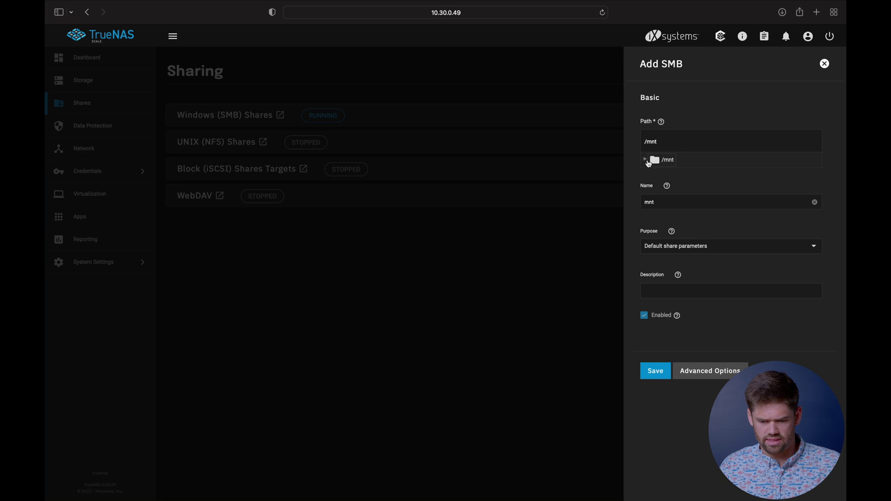
click(646, 161)
click(655, 174)
click(676, 192)
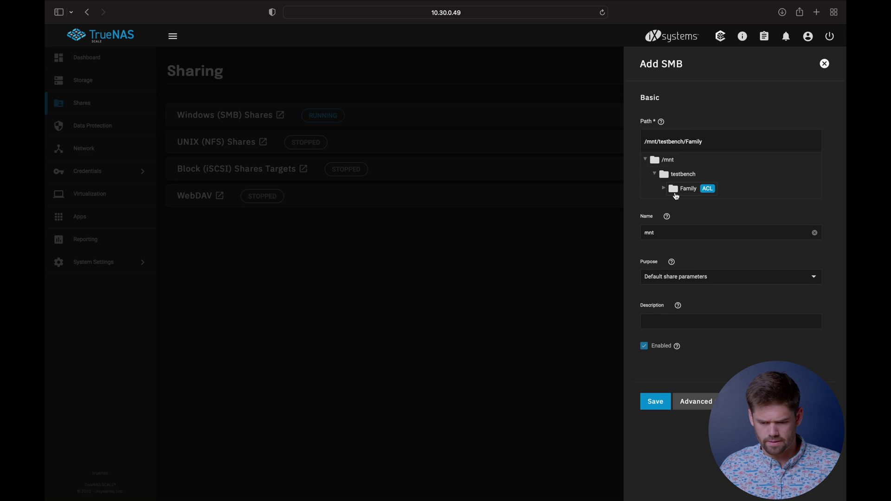
Step: Name the share Family and keep Default share parameters as its purpose
double_click(674, 237)
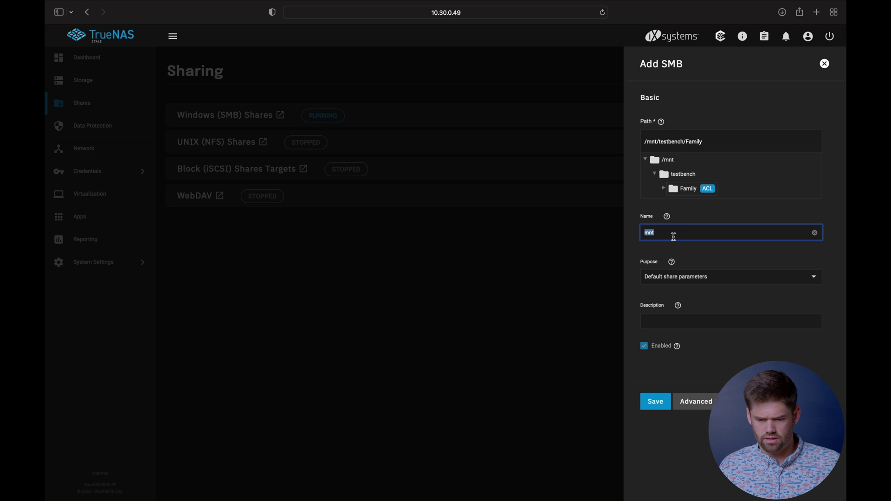
text(Family)
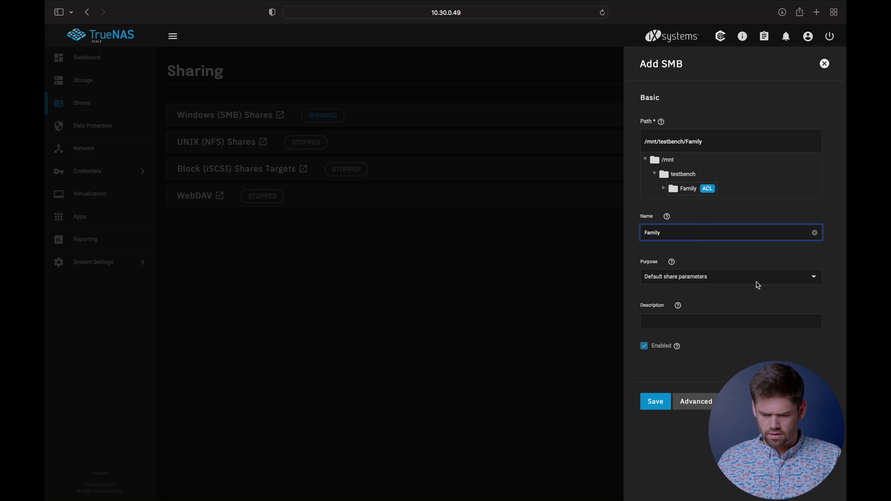
click(757, 285)
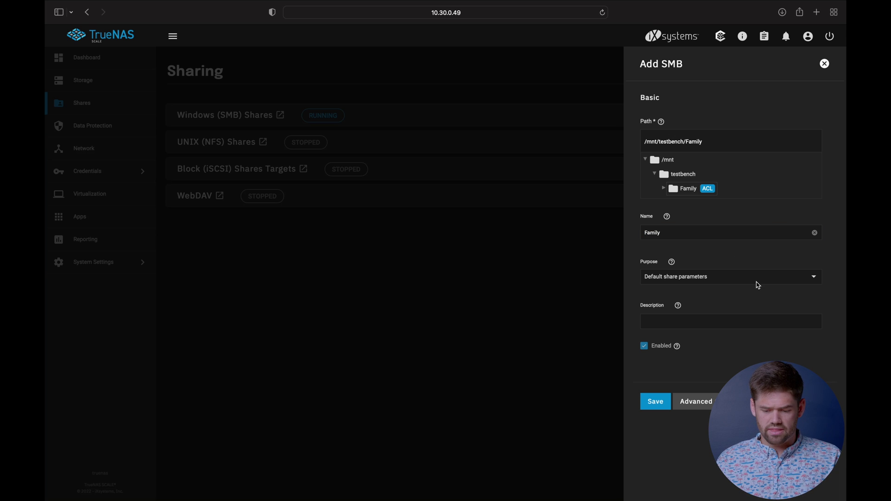
click(821, 278)
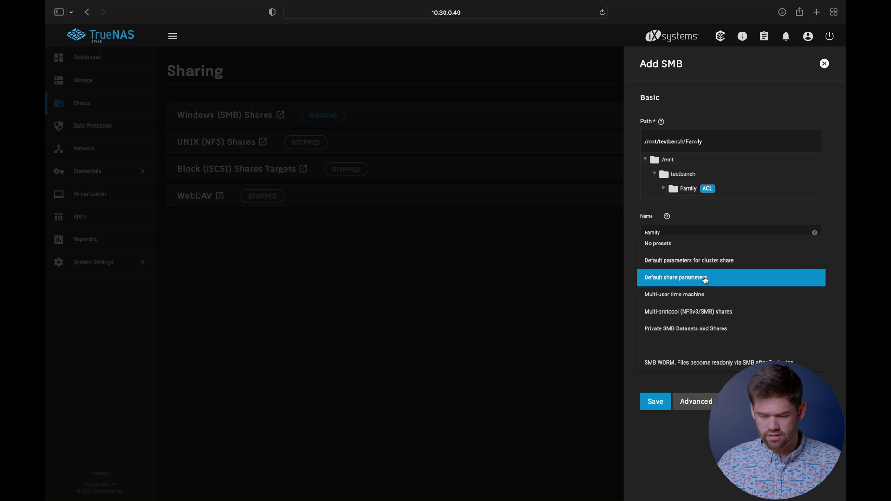
click(706, 279)
click(699, 401)
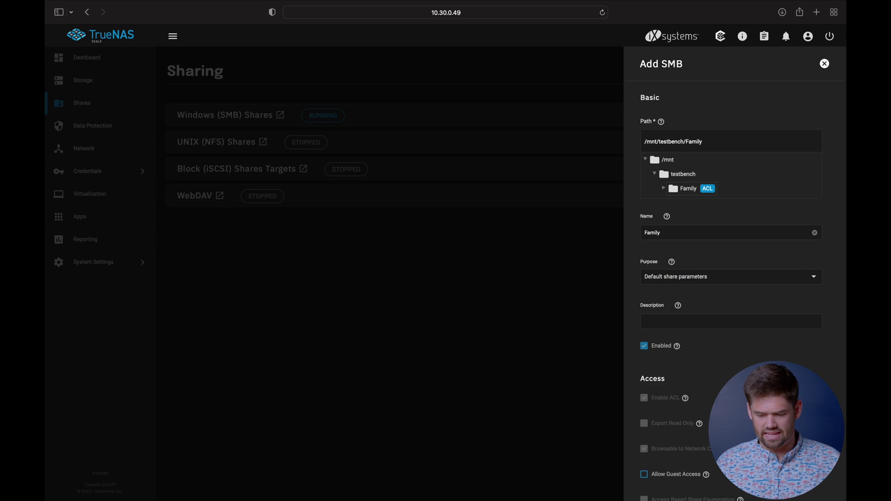
scroll(699, 402, down, 3)
scroll(680, 327, down, 10)
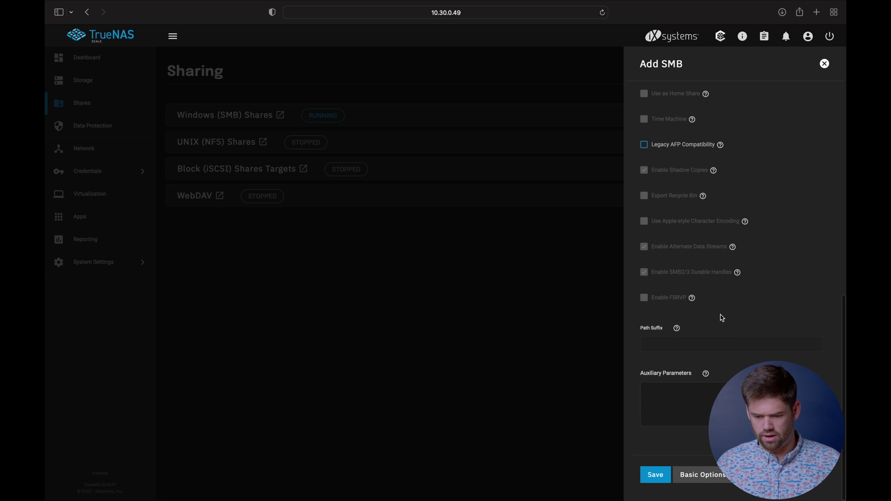
scroll(722, 317, up, 1)
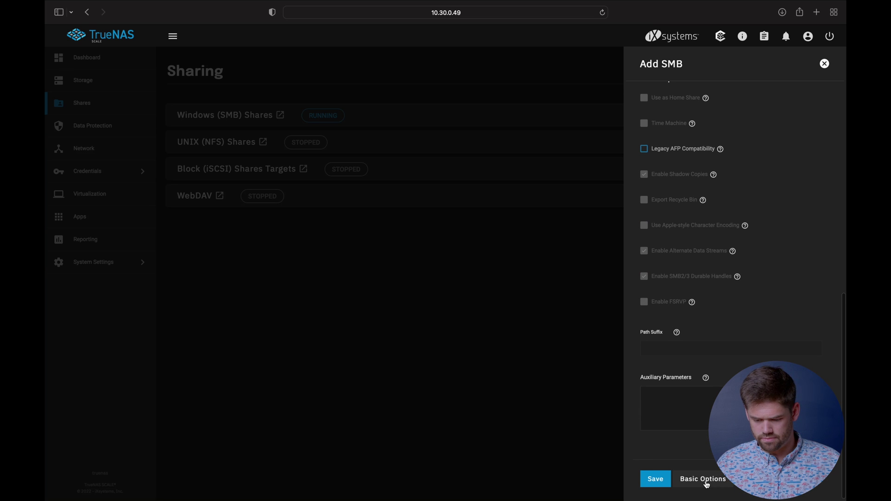
click(680, 479)
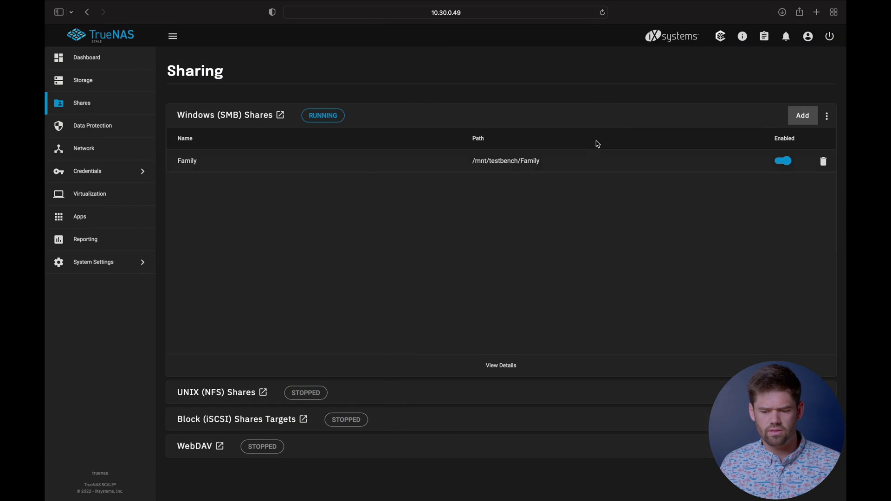
Step: From the full SMB Shares list, open Edit Filesystem ACL for the Family share
click(502, 369)
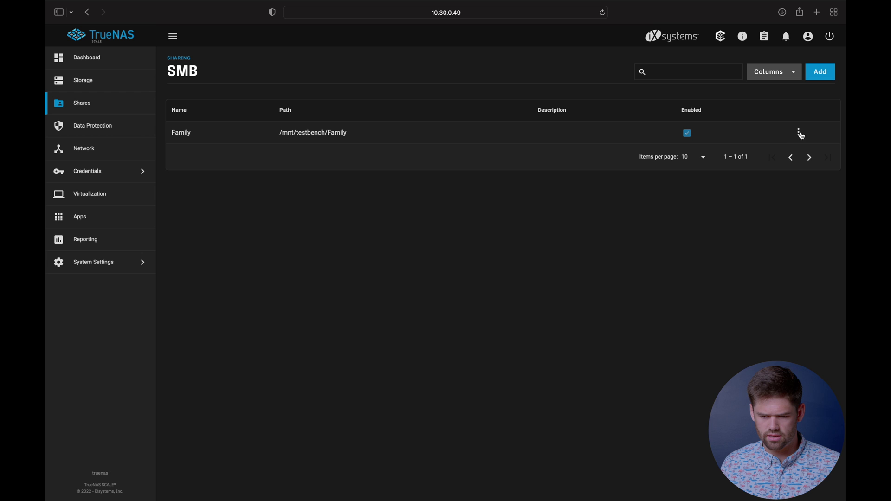
click(799, 137)
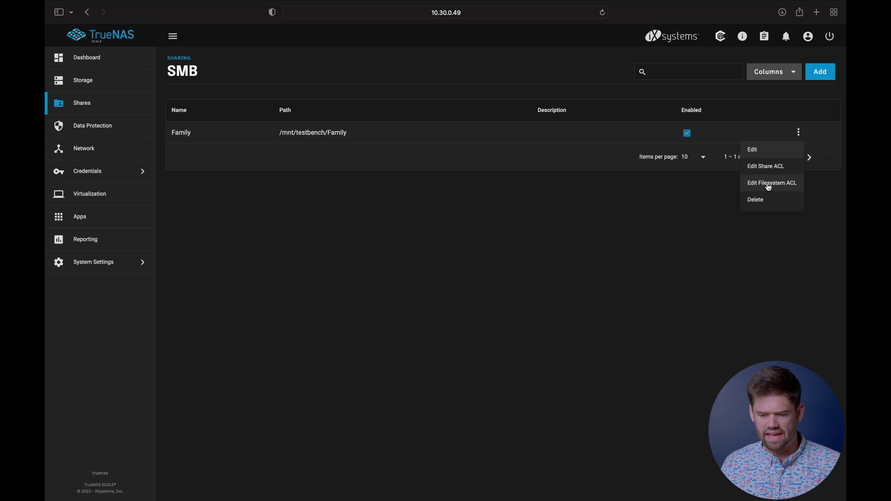
click(790, 186)
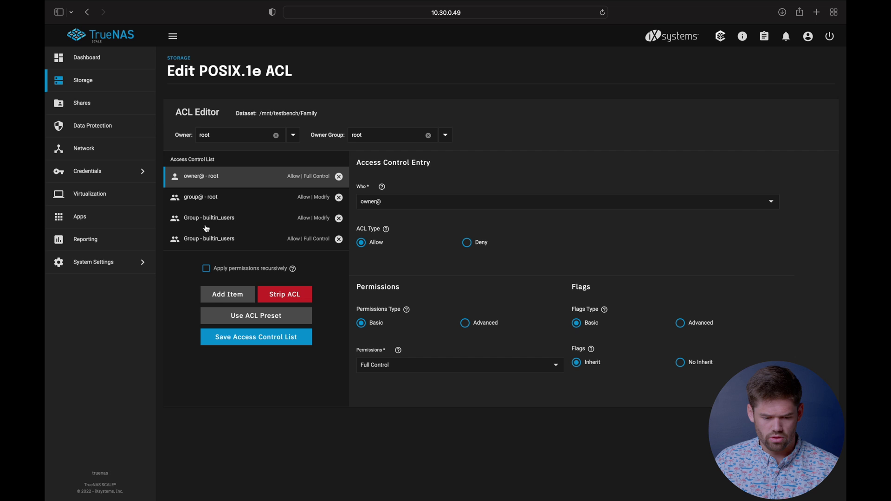
Step: Delete both Group builtin_users entries and save the ACL, keeping only owner@ and group@
click(339, 220)
click(339, 220)
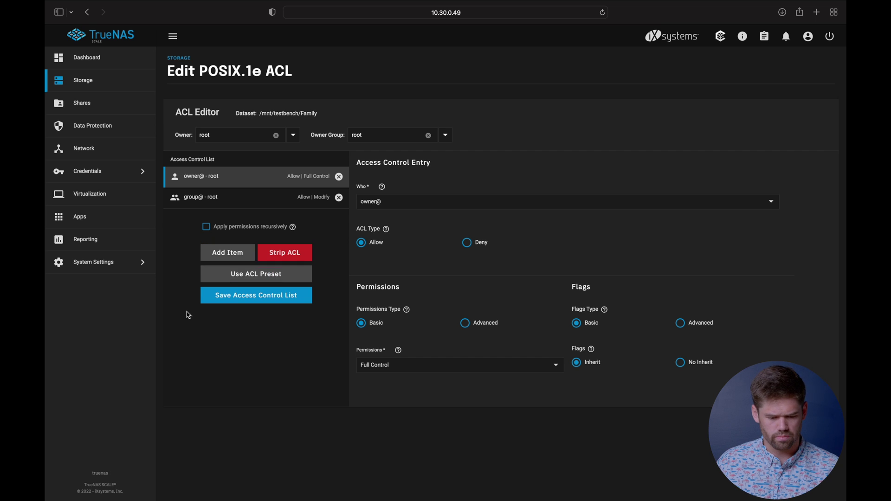
click(264, 299)
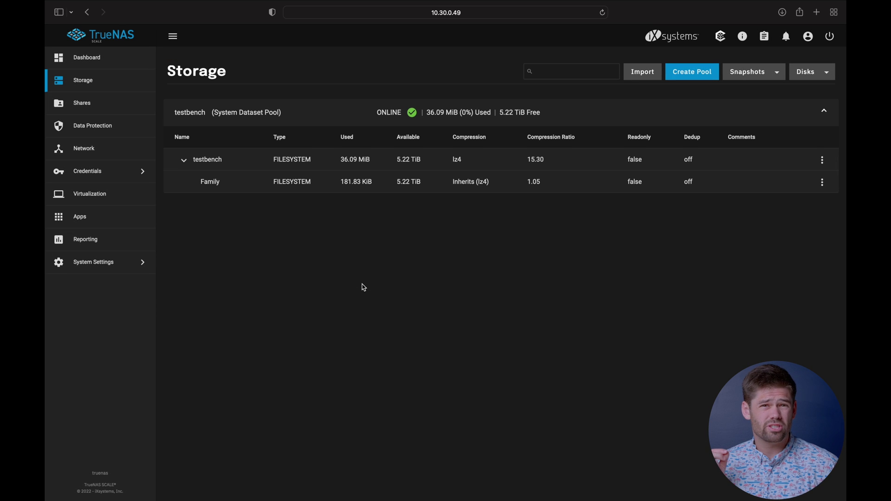
Step: Open the Family dataset's ACL for editing via View Permissions
click(822, 185)
click(767, 277)
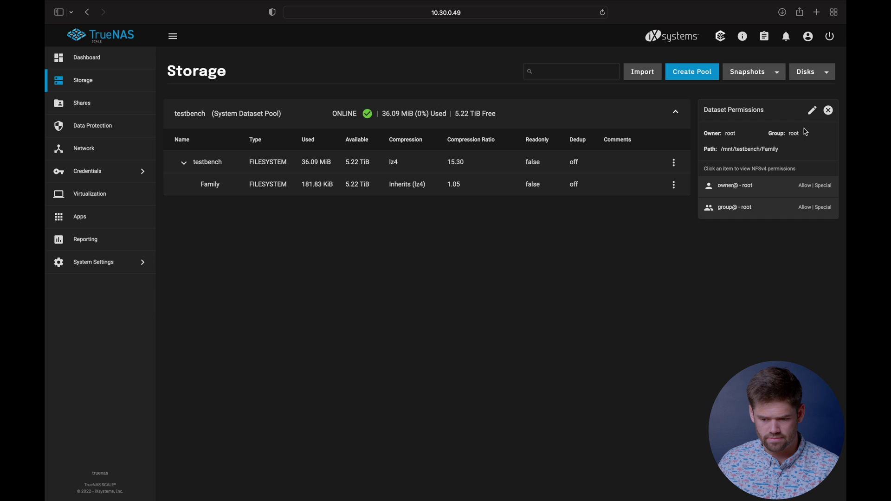
click(815, 111)
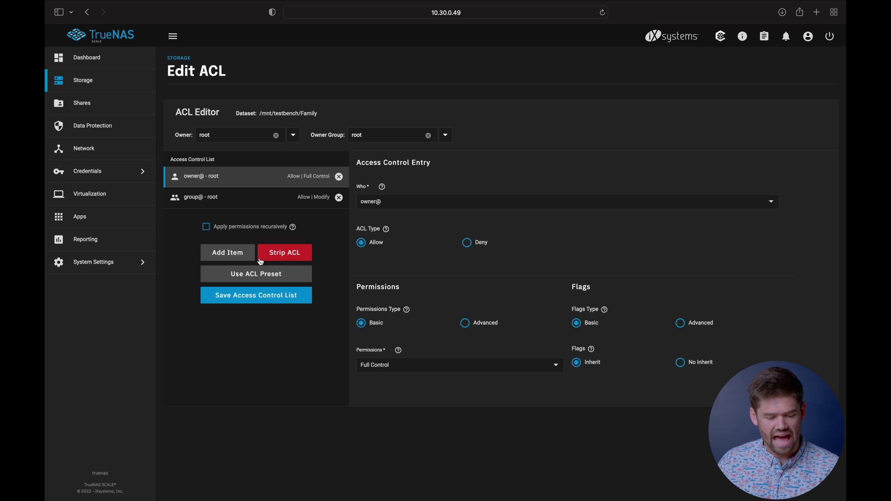
Step: Add an ACL entry for the Family group with Modify permission
click(228, 255)
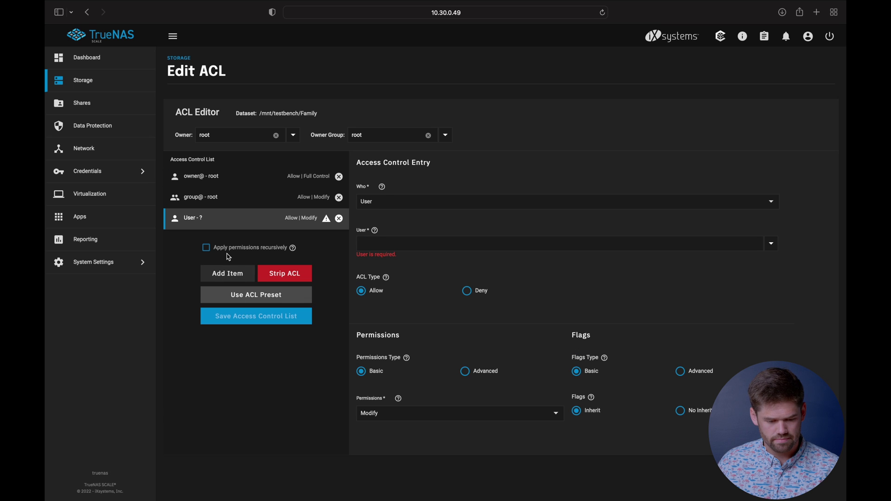
click(381, 202)
click(383, 225)
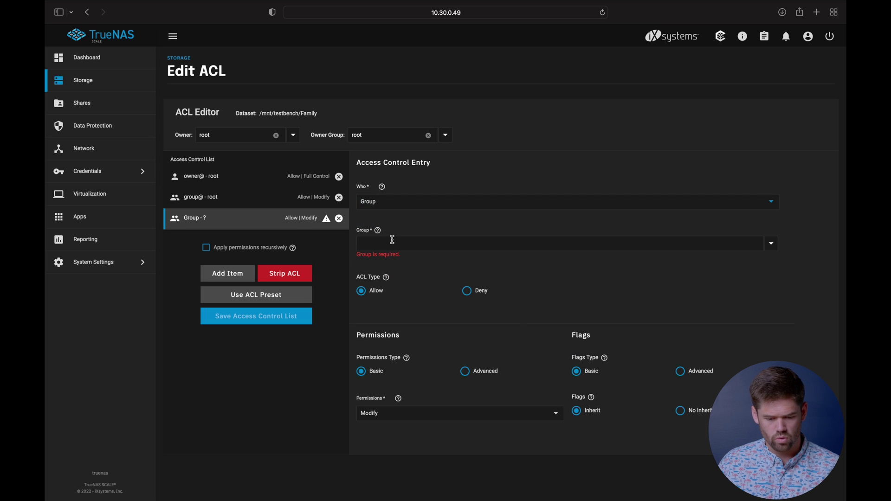
click(392, 240)
text(fam)
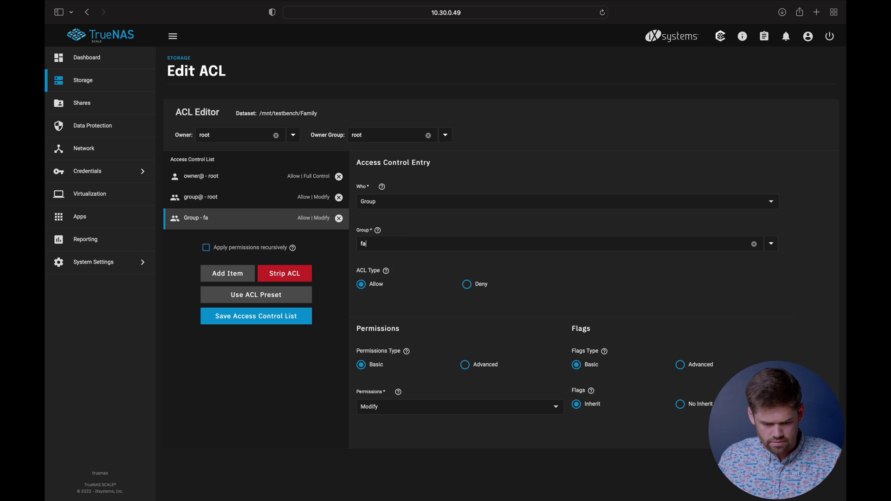
key(BackSpace)
key(BackSpace)
text(Fam)
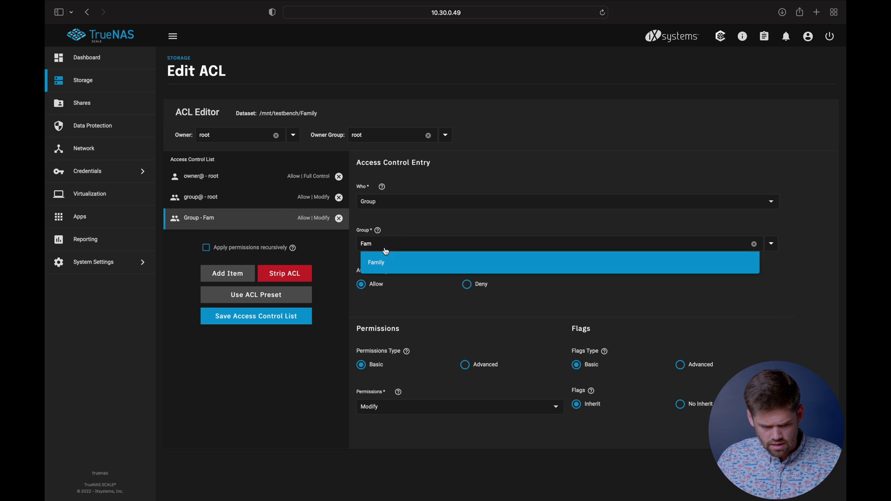
click(385, 266)
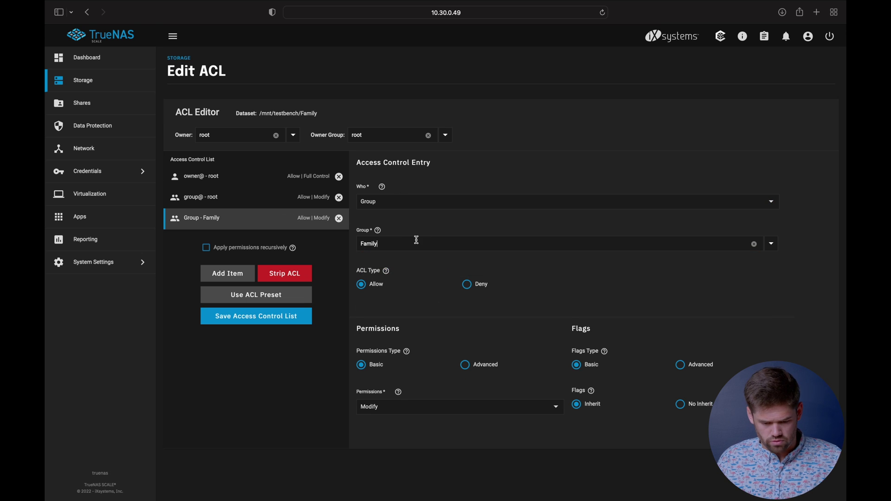
click(464, 408)
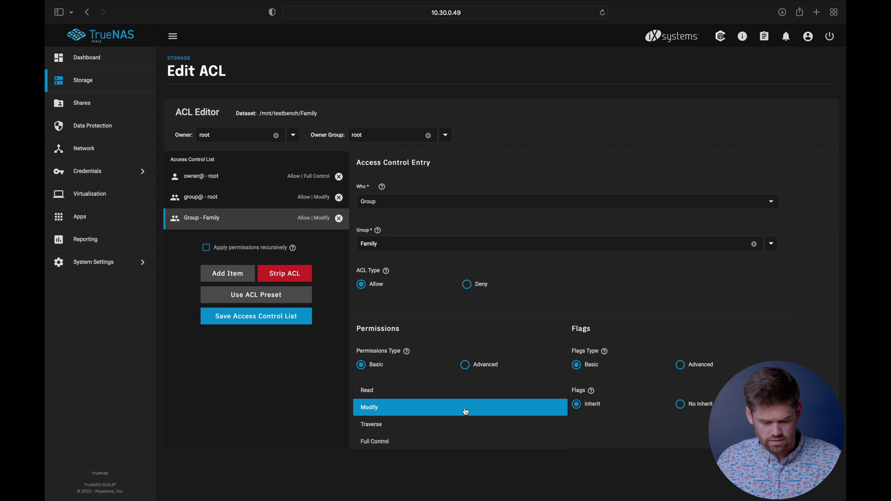
click(490, 329)
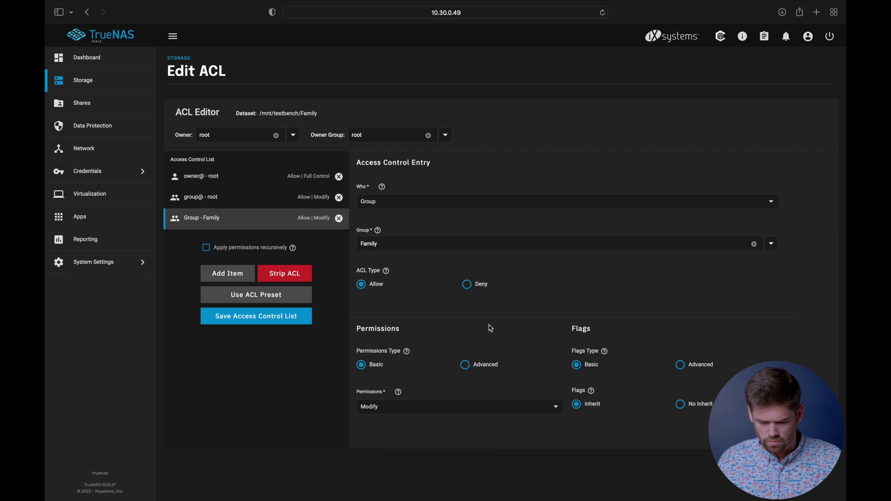
Step: Apply the permissions recursively, confirm the warning, and save the ACL
click(207, 248)
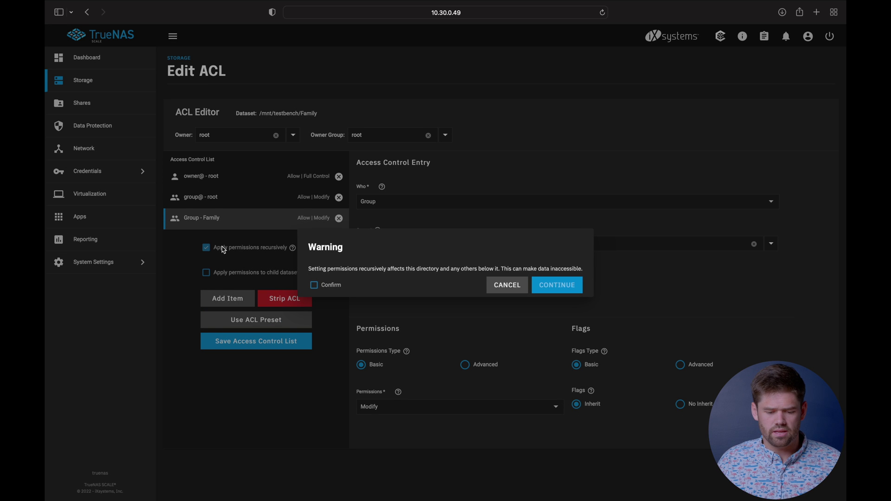
click(313, 287)
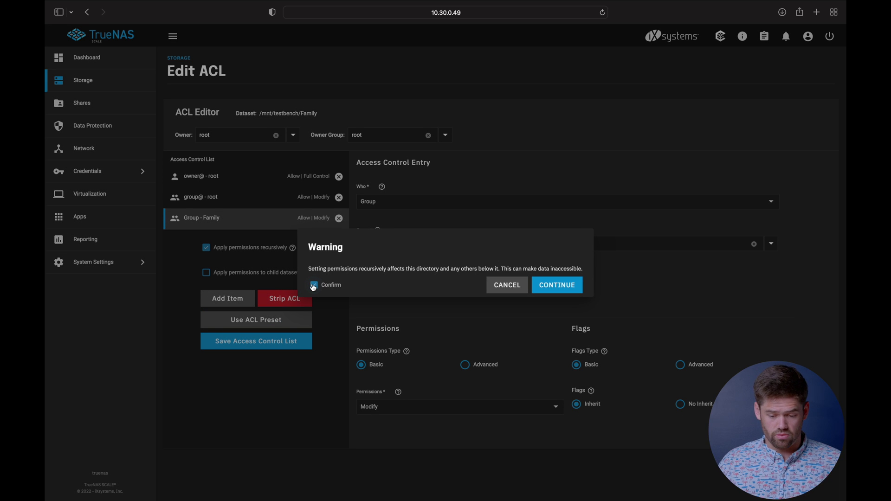
click(555, 285)
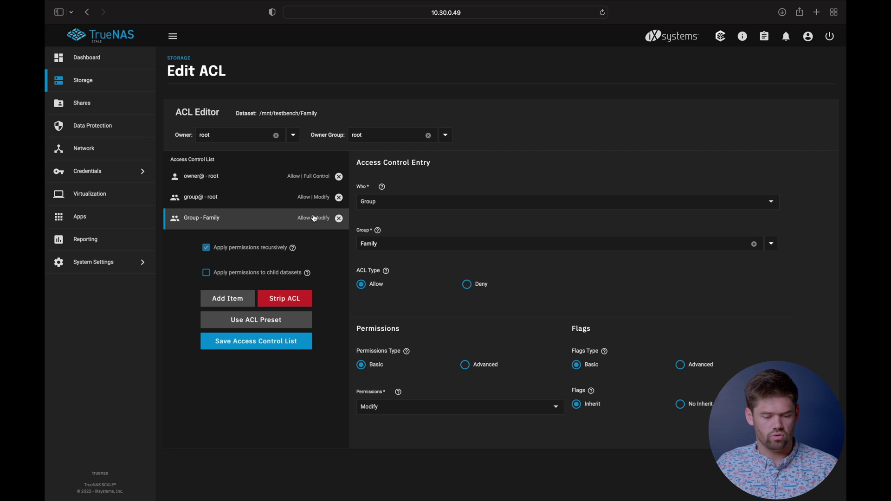
click(254, 342)
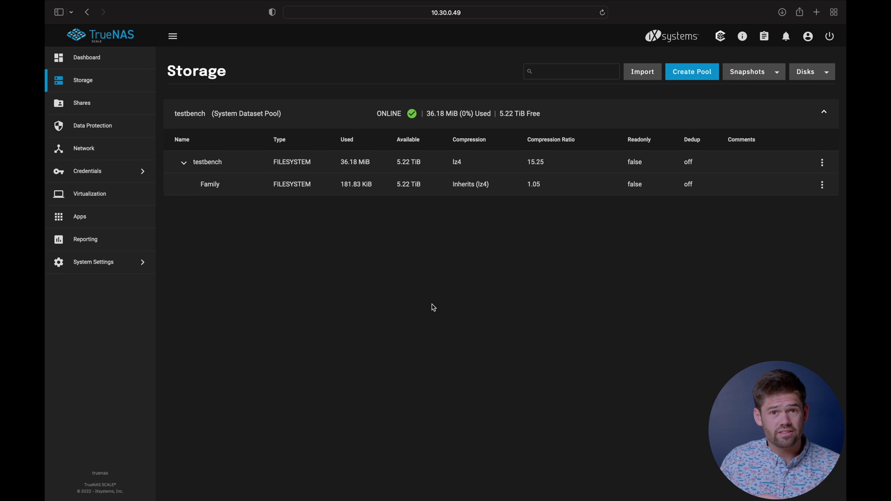
Step: Hide the browser and bring up Connect to Server with smb://10.30.0.49
key(super+h)
key(super+k)
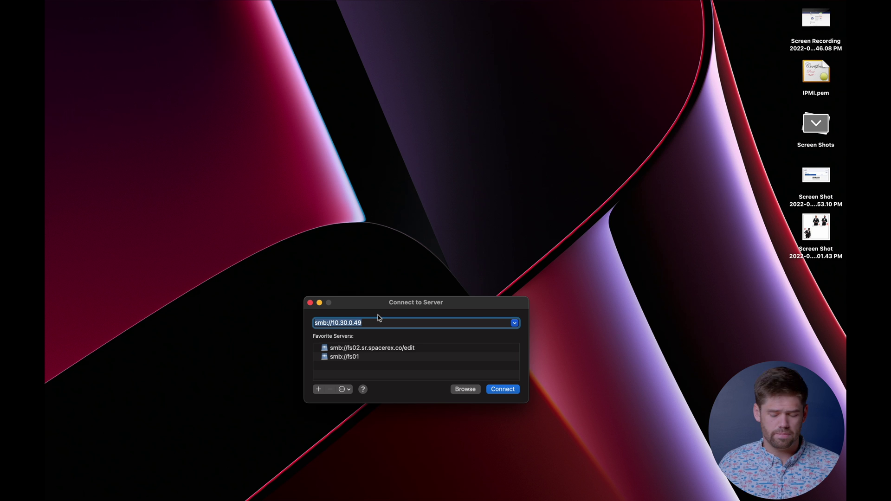
Step: Connect to smb://10.30.0.49 and sign in with the user's password to mount Family
key(Return)
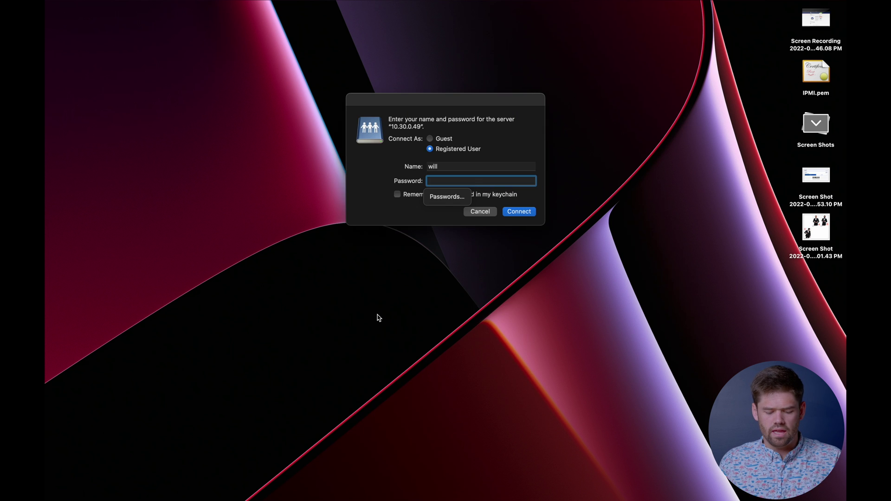
text(•••)
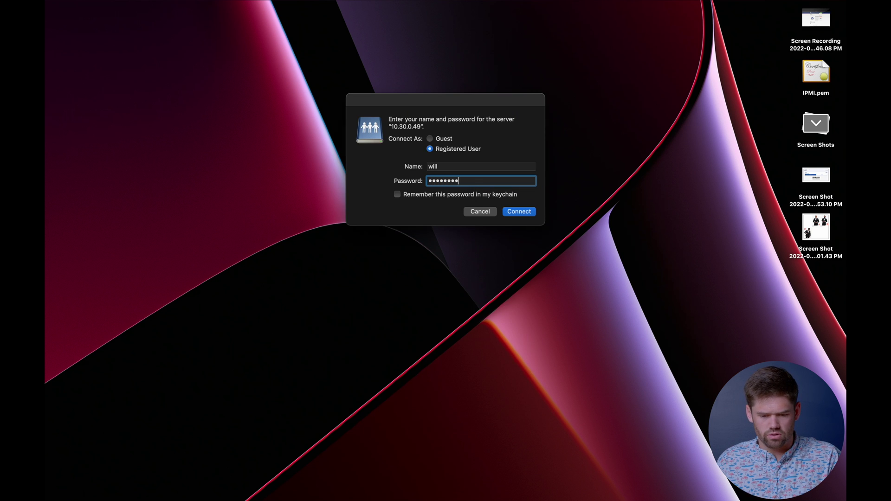
text(•••••)
key(Return)
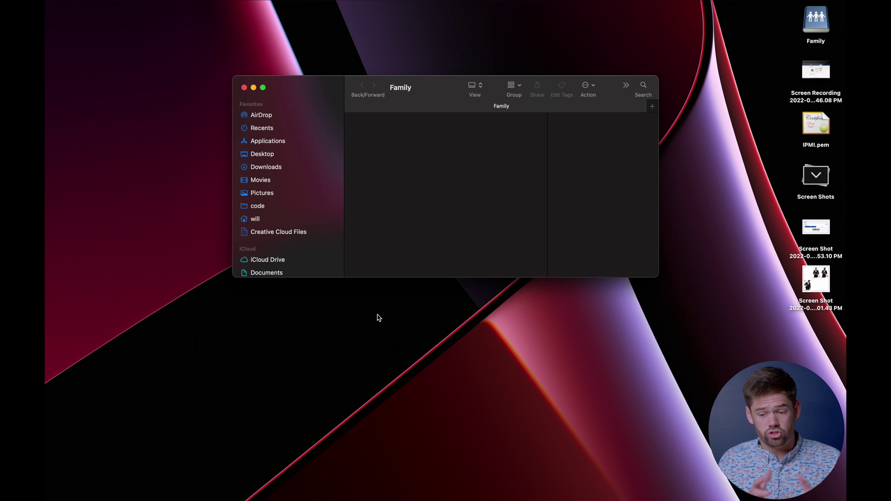
Step: Create a new folder named 'test' in the Family share
right_click(426, 151)
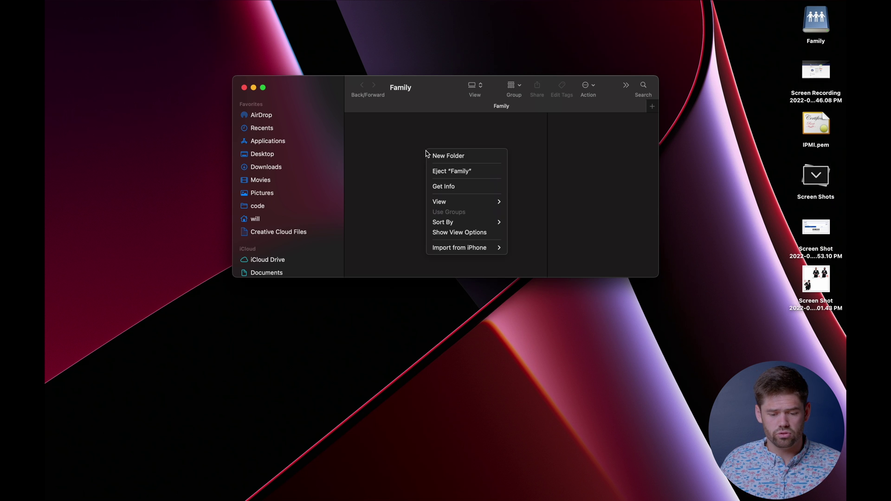
click(438, 154)
text(test)
key(Return)
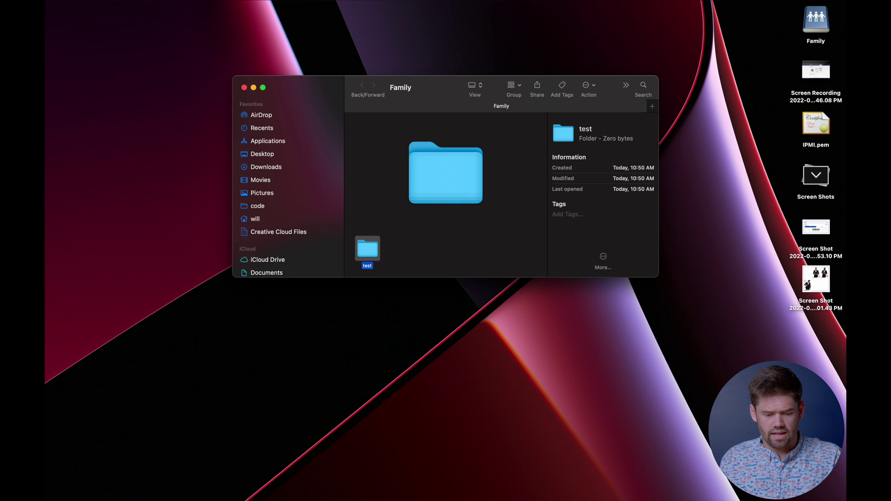